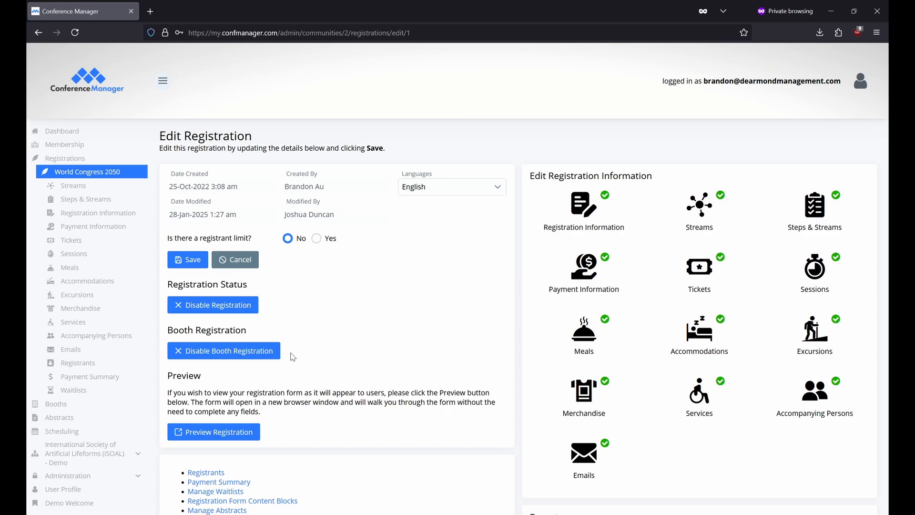
# From the Booths list, edit World Congress 2050 and open its Streams page
pyautogui.click(117, 404)
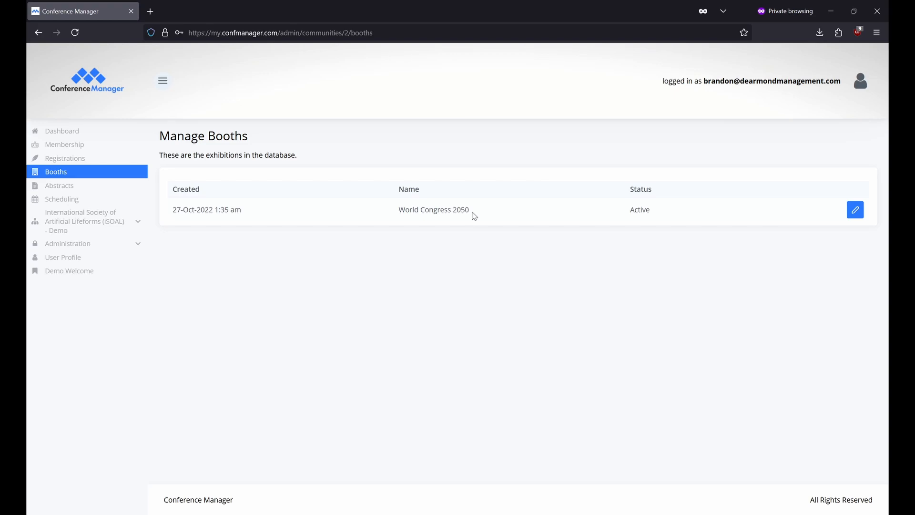
pyautogui.click(860, 212)
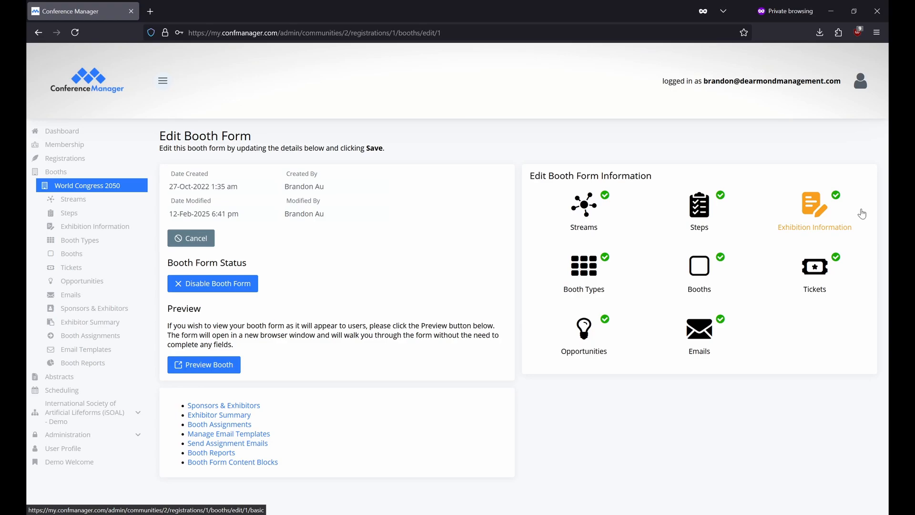
pyautogui.click(614, 231)
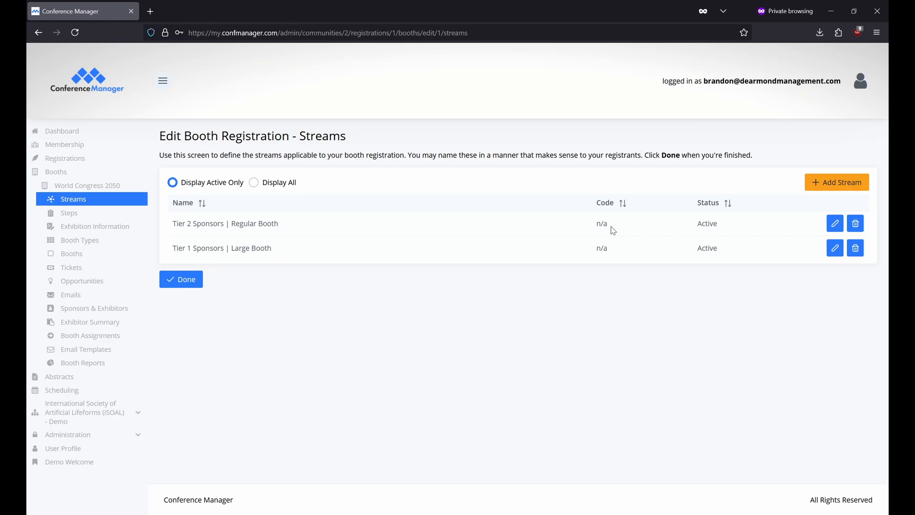
# Start a new stream with a registrant limit, cancel it, and open the Steps page
pyautogui.click(815, 182)
pyautogui.click(507, 278)
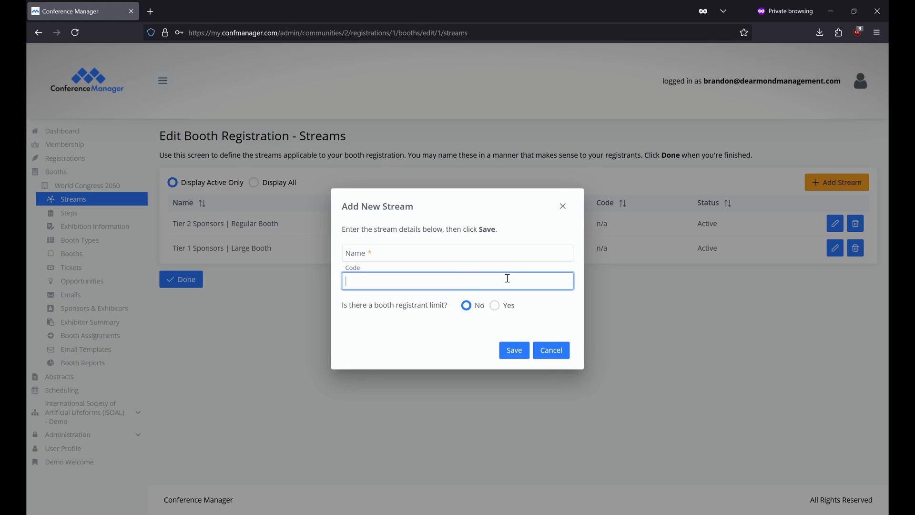
pyautogui.click(495, 306)
pyautogui.click(495, 306)
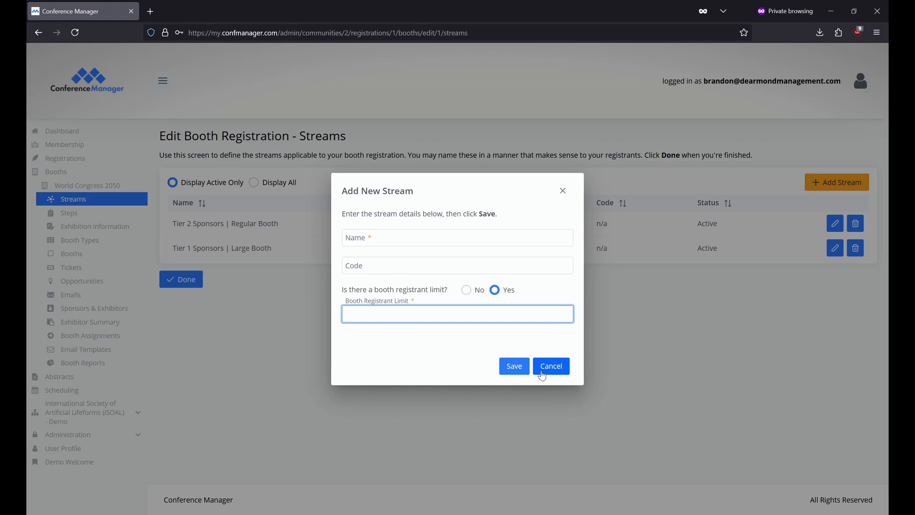
pyautogui.click(543, 376)
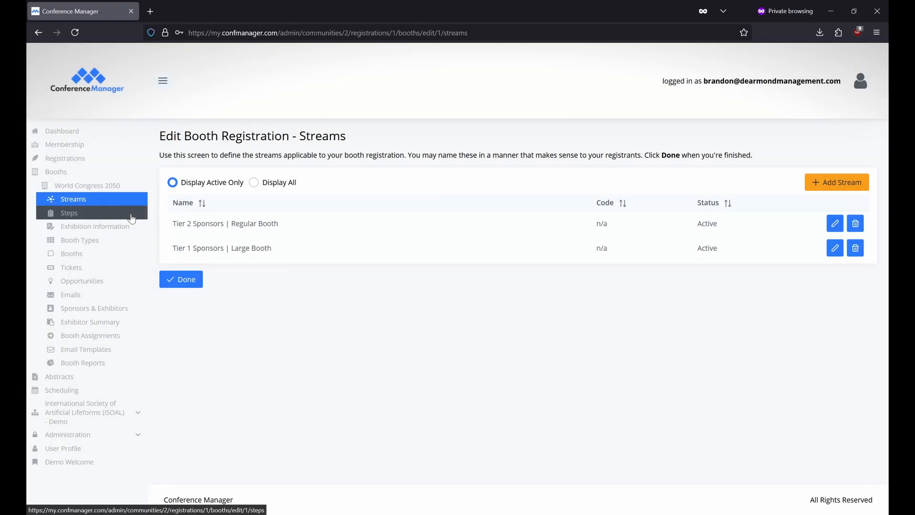
pyautogui.click(132, 219)
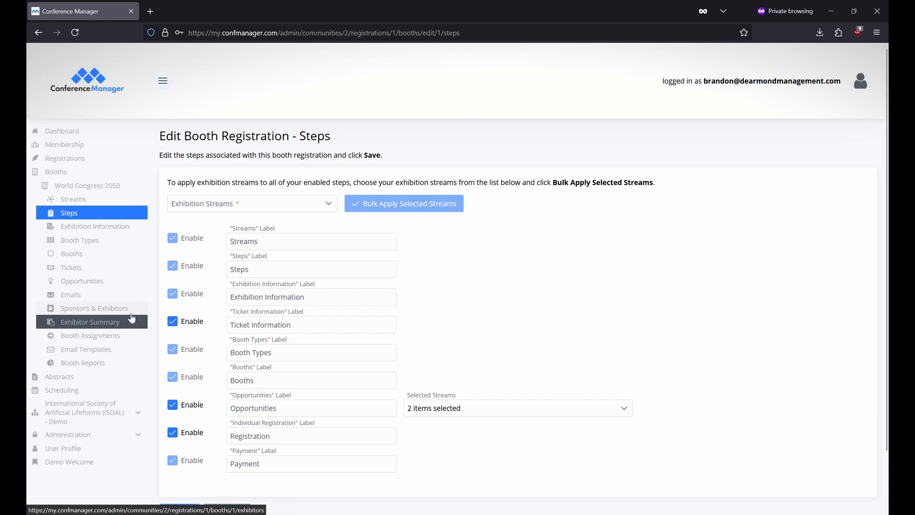
# Open Exhibition Information: 2 booth selections, 30-day expiry, and the Demo Venue Map.png floorplan
pyautogui.click(136, 230)
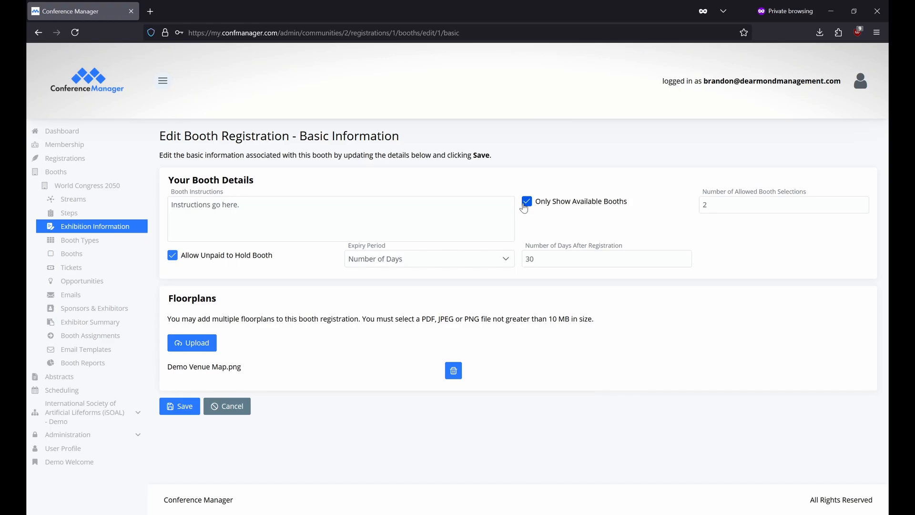
pyautogui.click(773, 207)
pyautogui.click(505, 261)
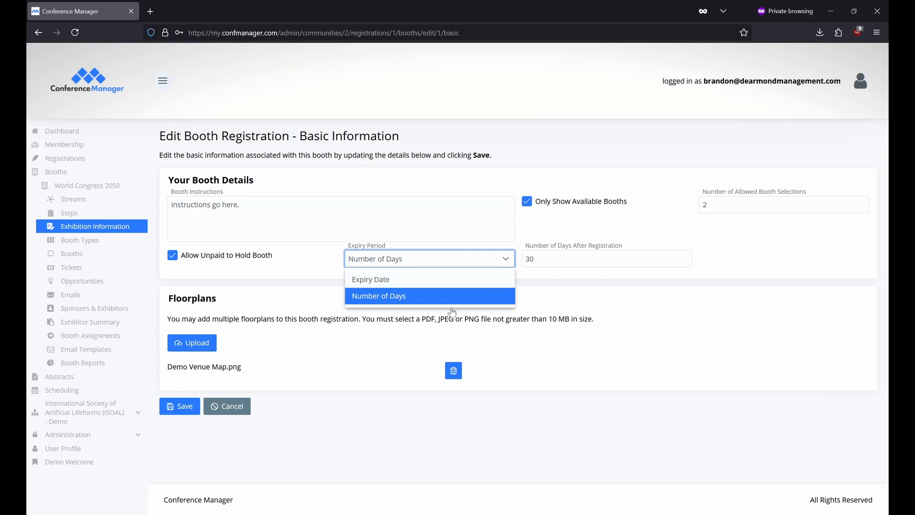
pyautogui.click(204, 381)
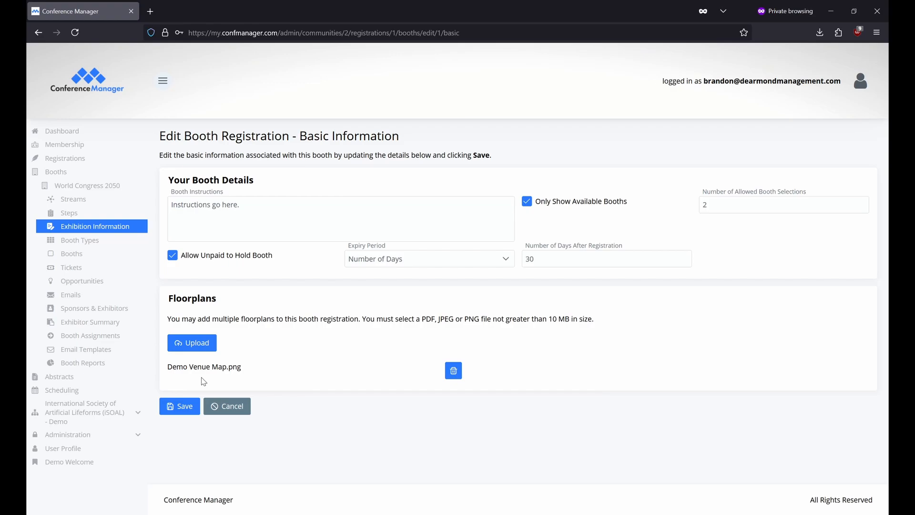
# Go to Booth Types and start a new booth type form
pyautogui.click(129, 245)
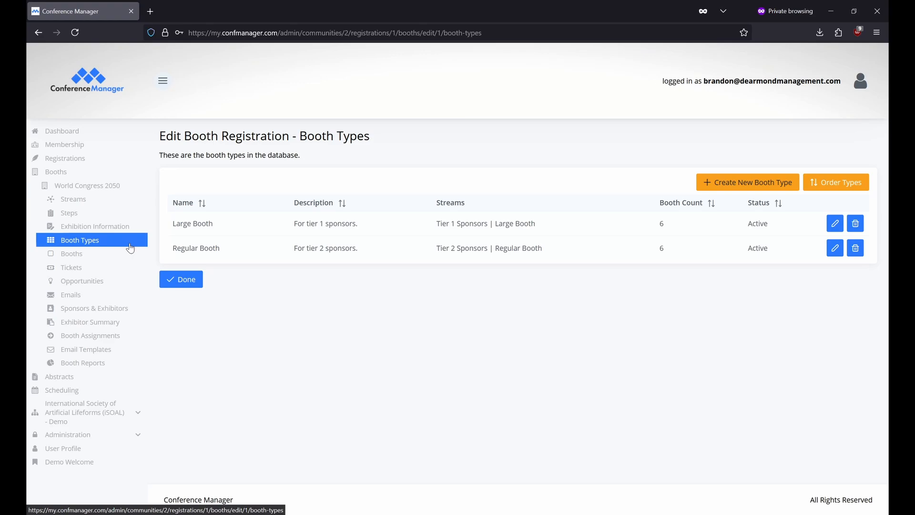
pyautogui.click(721, 186)
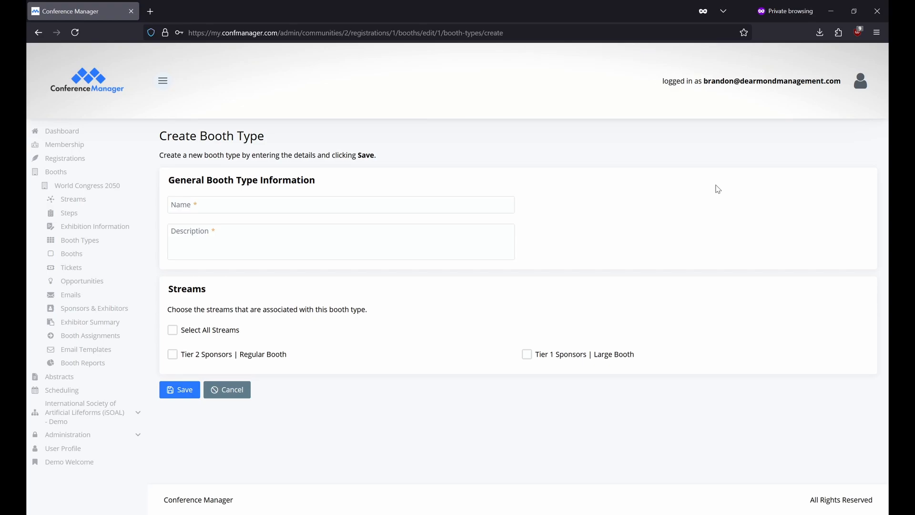
# Return to the Booths list without saving the booth type form
pyautogui.click(135, 254)
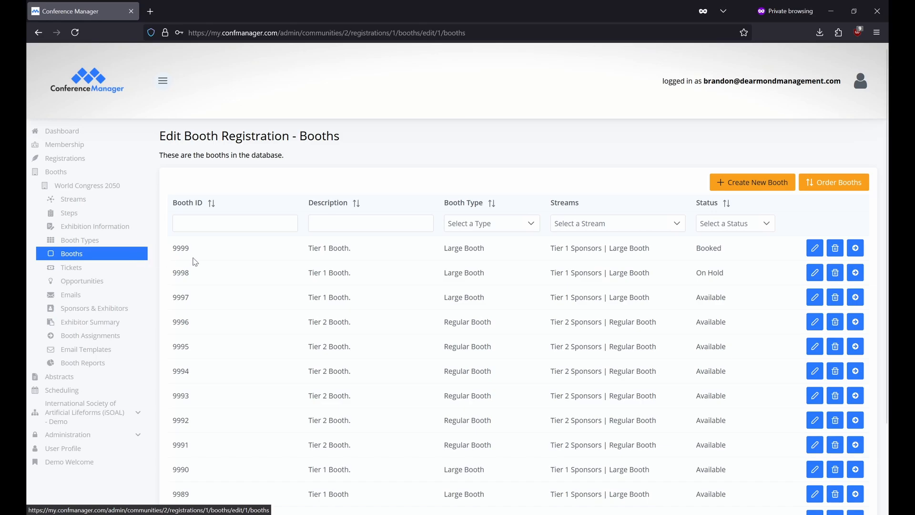
# Start a new booth, then leave it unsaved for the Tickets page
pyautogui.click(716, 180)
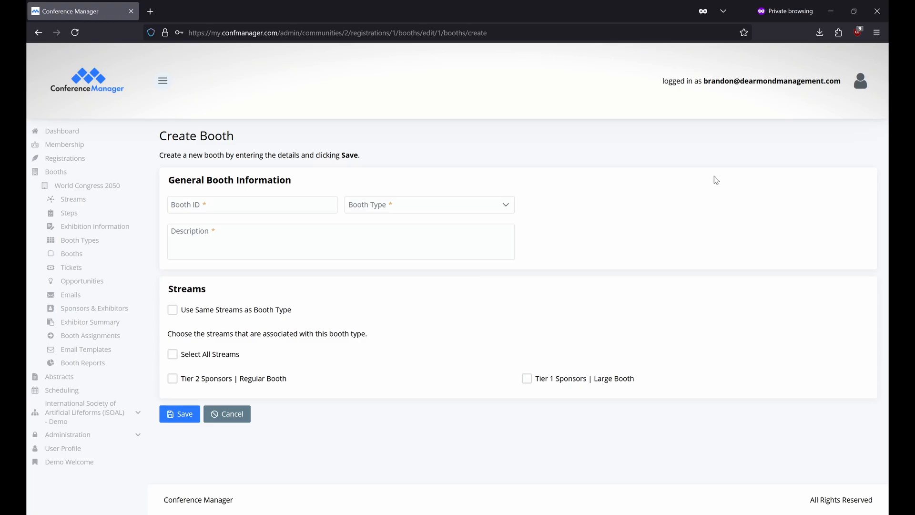
pyautogui.click(119, 267)
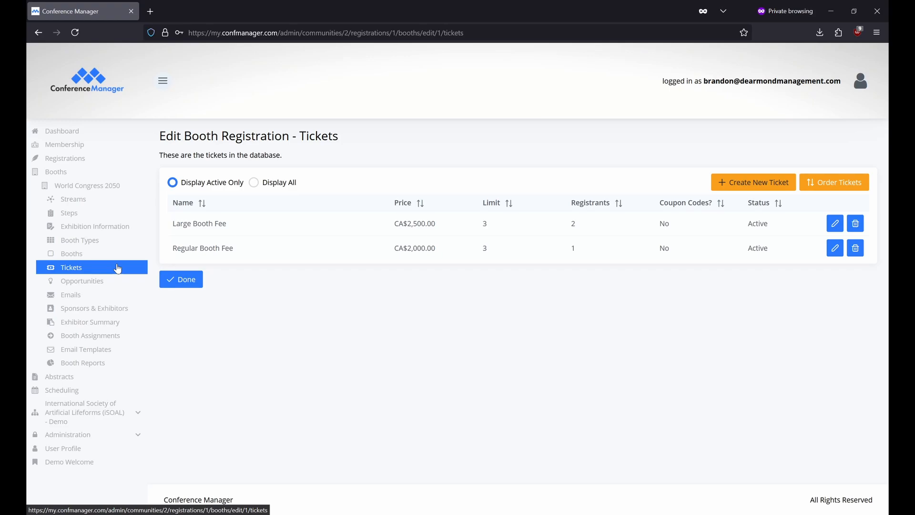
# Start a new booth ticket from the Tickets page
pyautogui.click(732, 181)
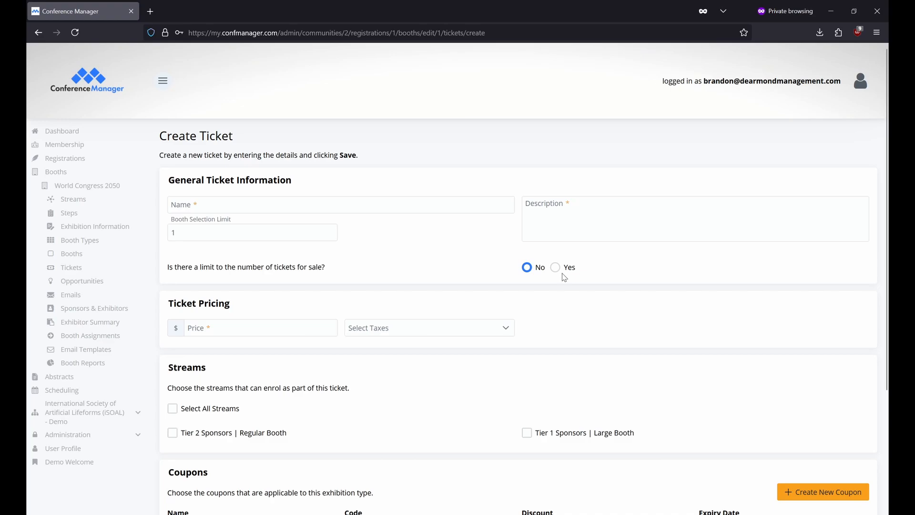
# Leave the new ticket unsaved and view the Gold Sponsor opportunity list
pyautogui.click(311, 325)
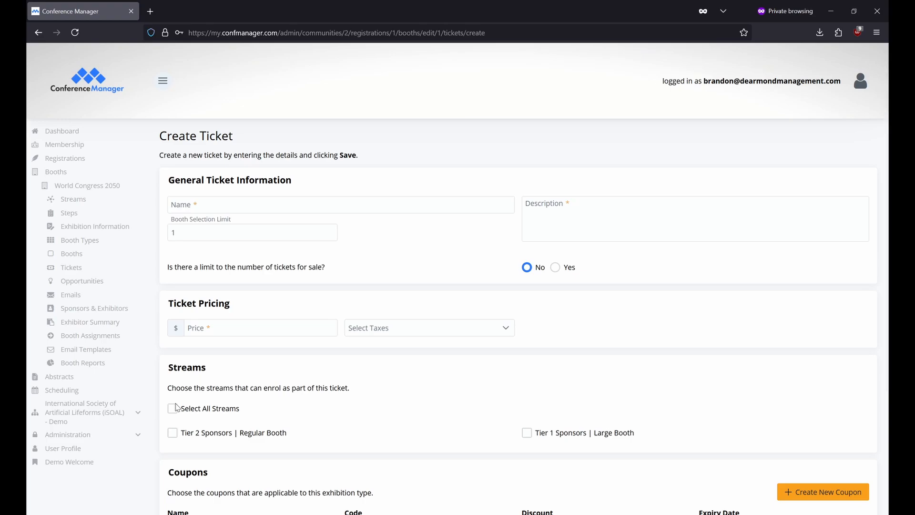
pyautogui.click(119, 283)
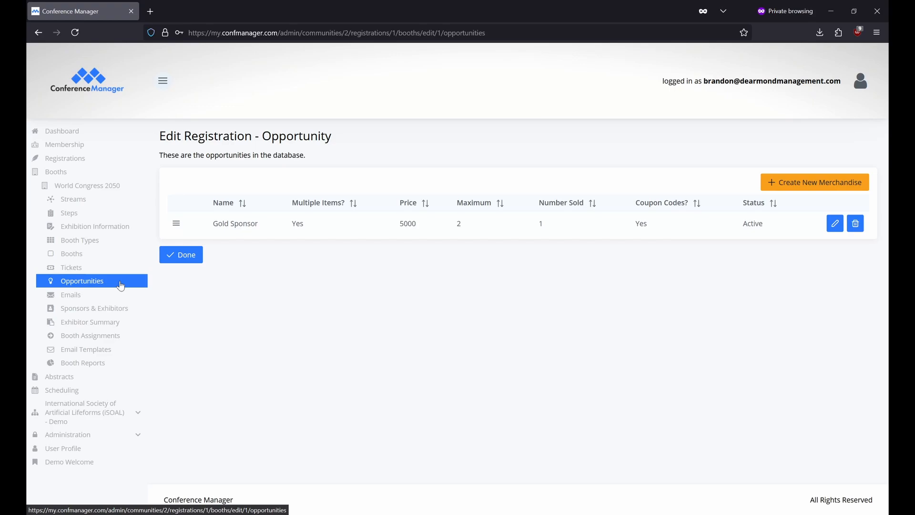
# Create a new opportunity with quantity field, per-person limit and total limit set to Yes
pyautogui.click(763, 190)
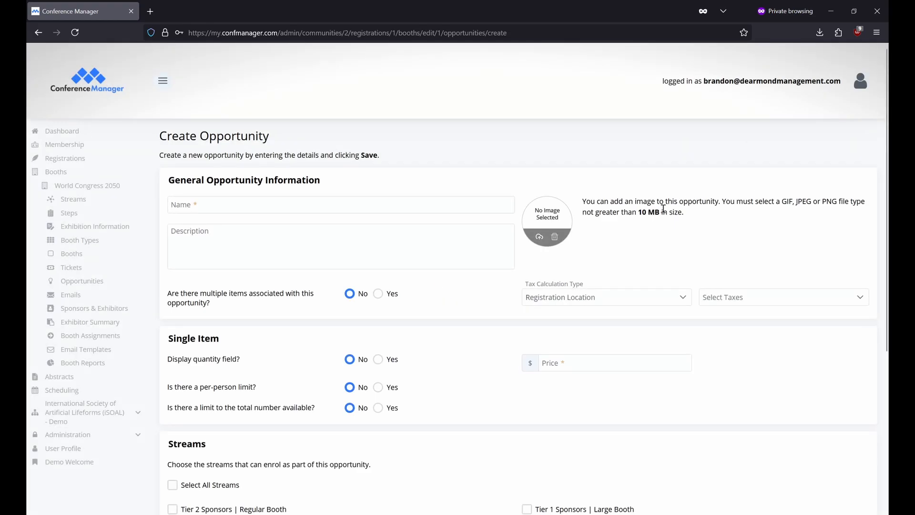
pyautogui.click(460, 200)
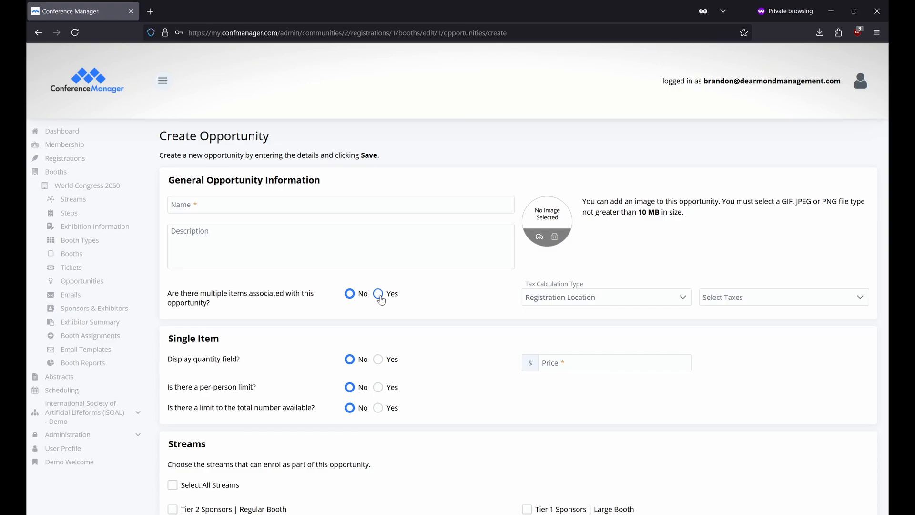
pyautogui.click(598, 365)
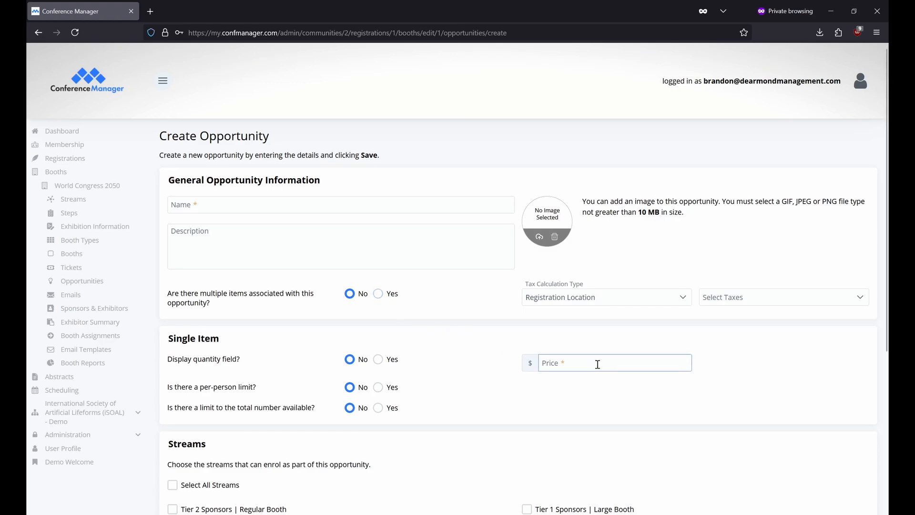
pyautogui.click(378, 360)
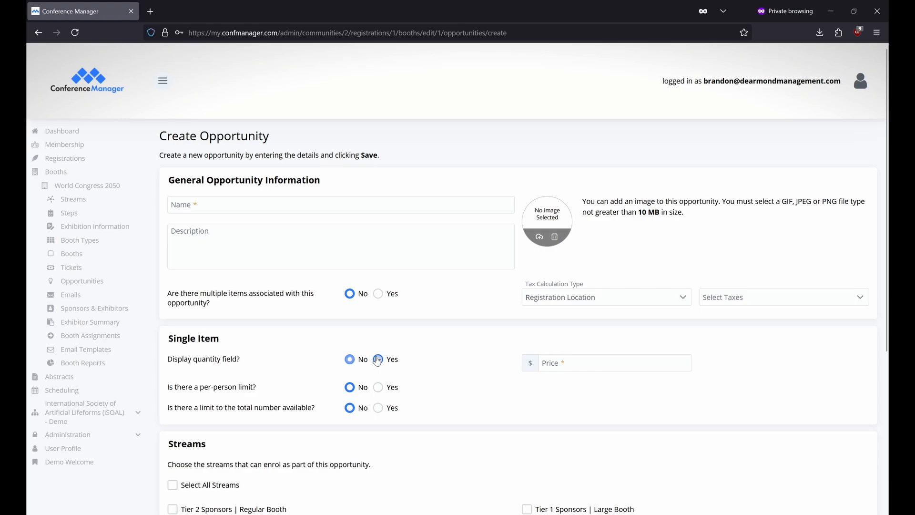
pyautogui.click(380, 390)
pyautogui.click(378, 416)
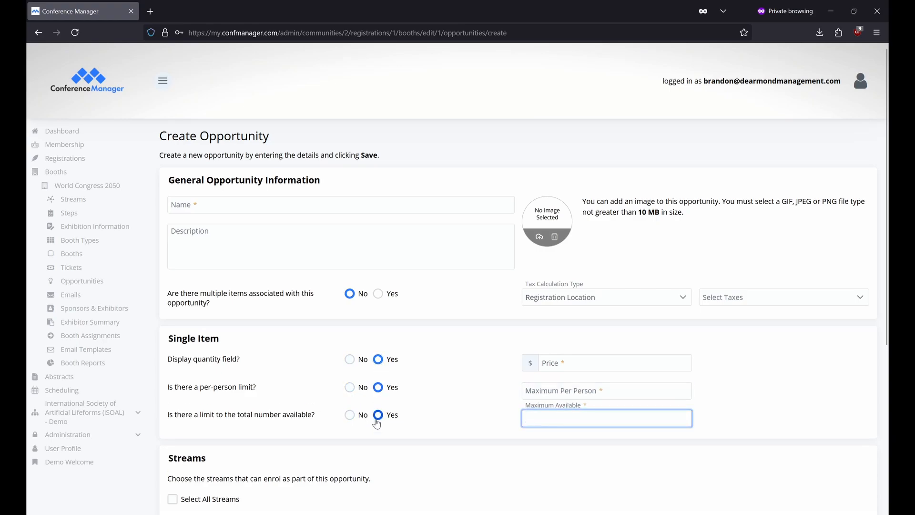
# Switch the opportunity to multiple items, discard a new item, and open the Emails page
pyautogui.click(380, 294)
pyautogui.click(555, 304)
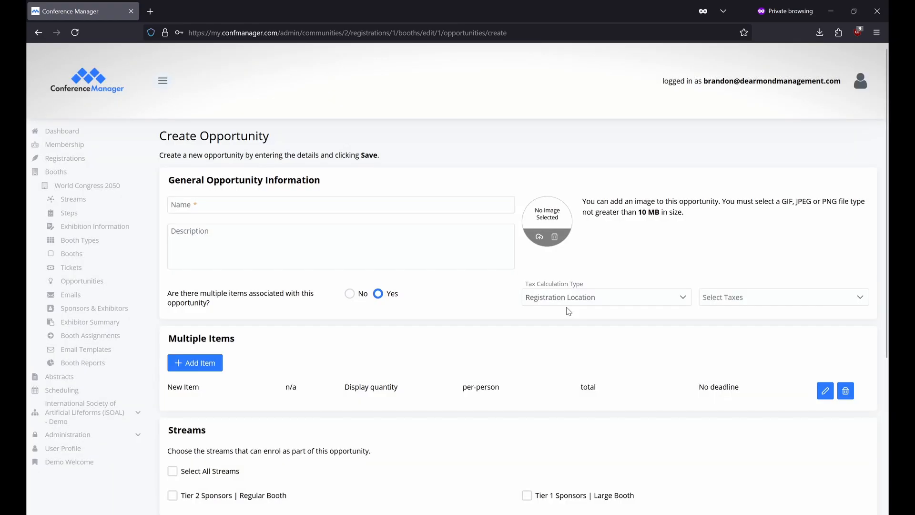
pyautogui.click(186, 368)
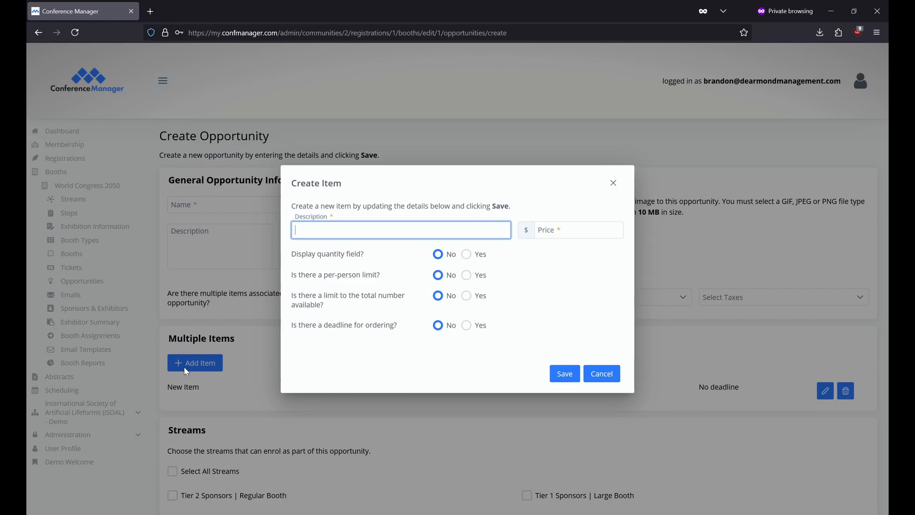
pyautogui.click(604, 374)
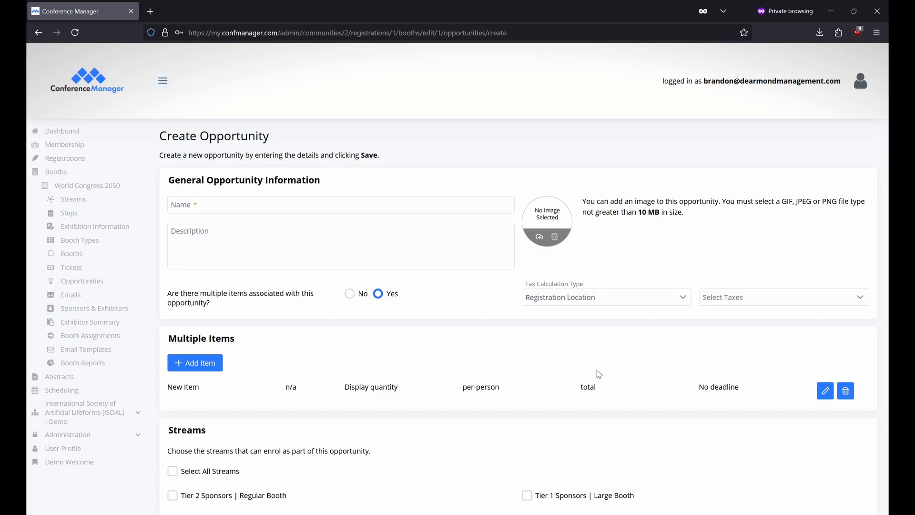
pyautogui.scroll(-3, 599, 374)
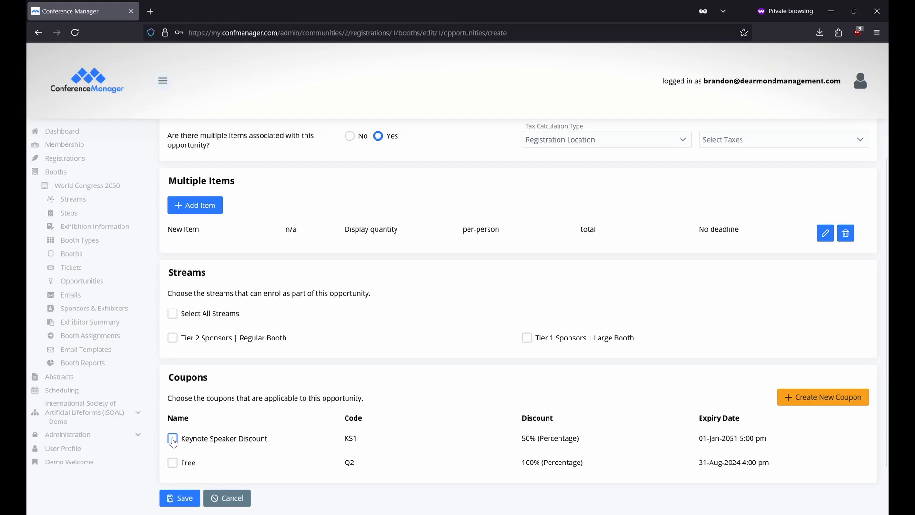
pyautogui.click(119, 294)
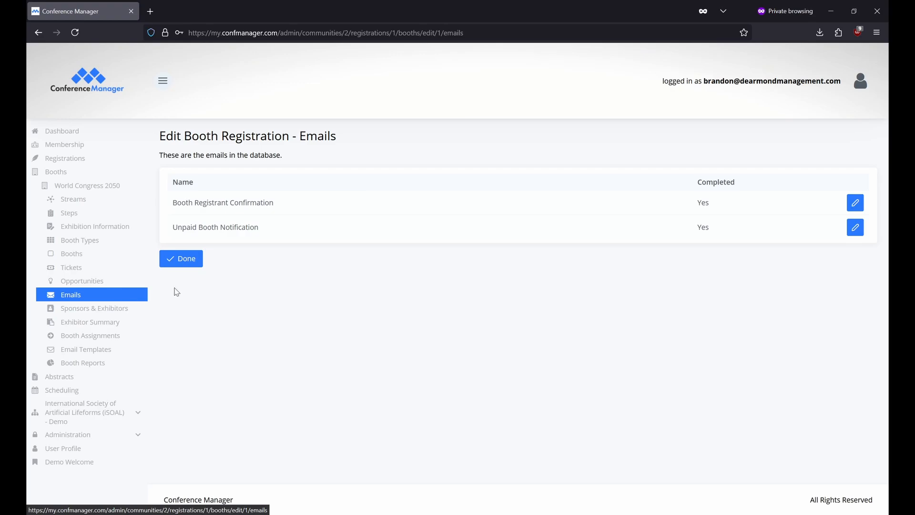
# Inspect the Booth Registrant Confirmation email's sender fields and insertable variables without saving, then return to Steps
pyautogui.click(855, 204)
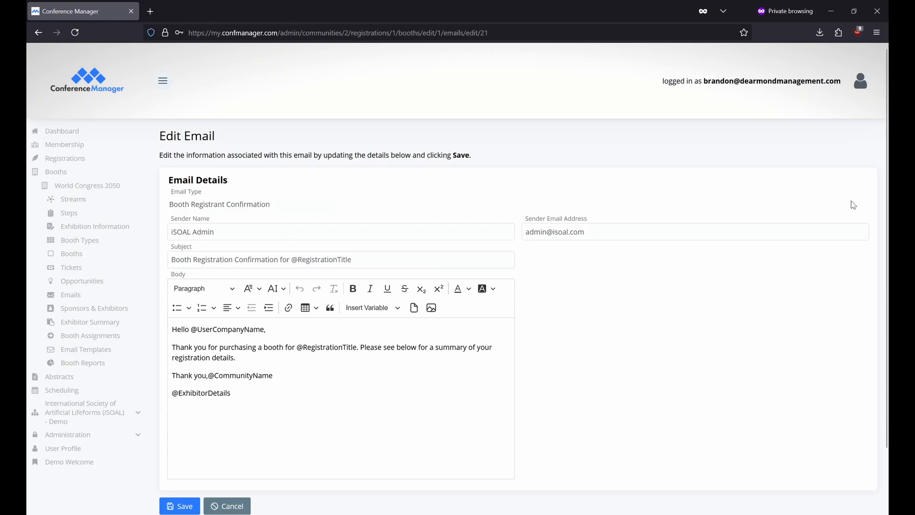
pyautogui.click(371, 233)
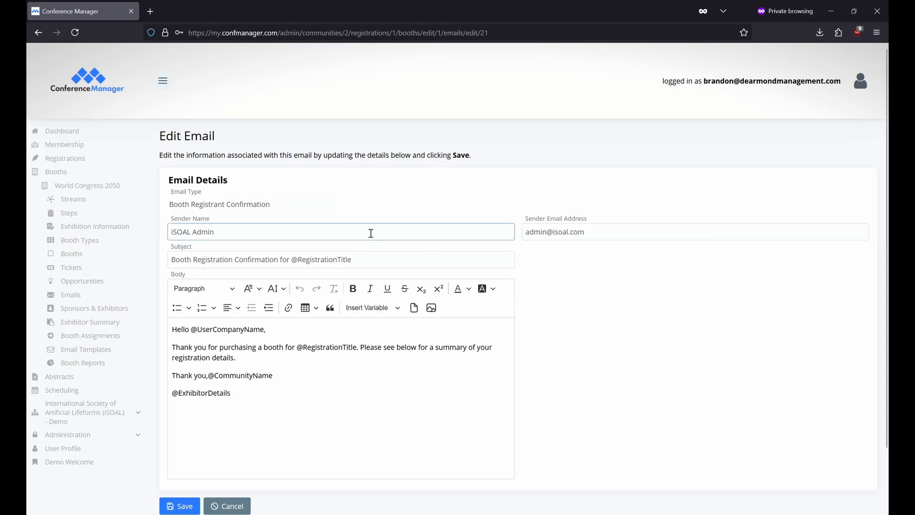
pyautogui.click(620, 234)
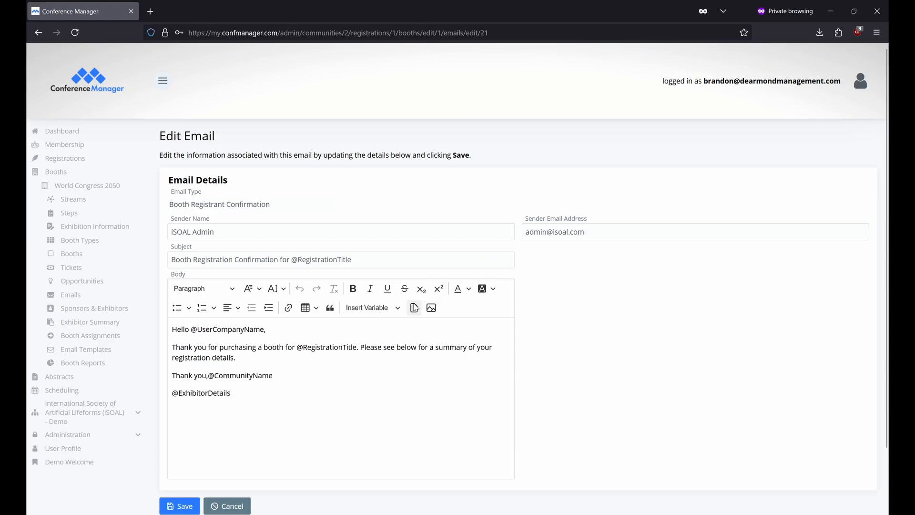
pyautogui.click(401, 308)
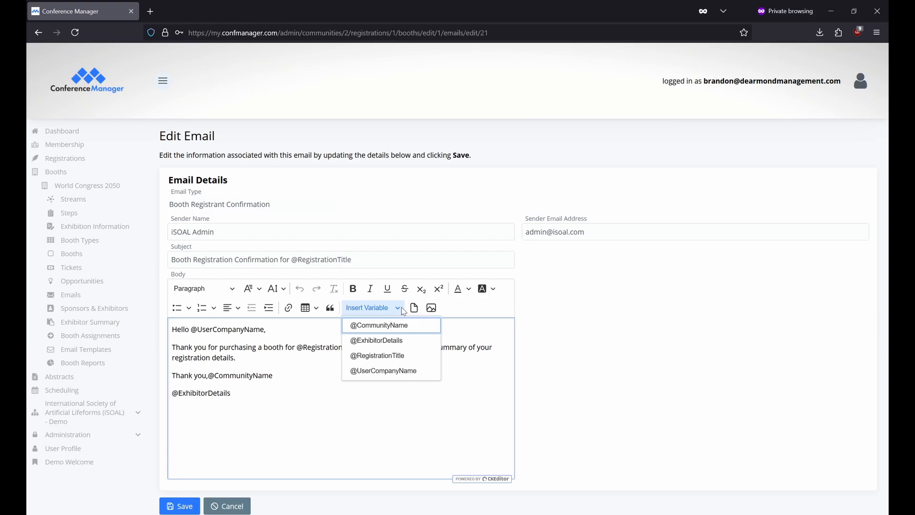
pyautogui.click(120, 215)
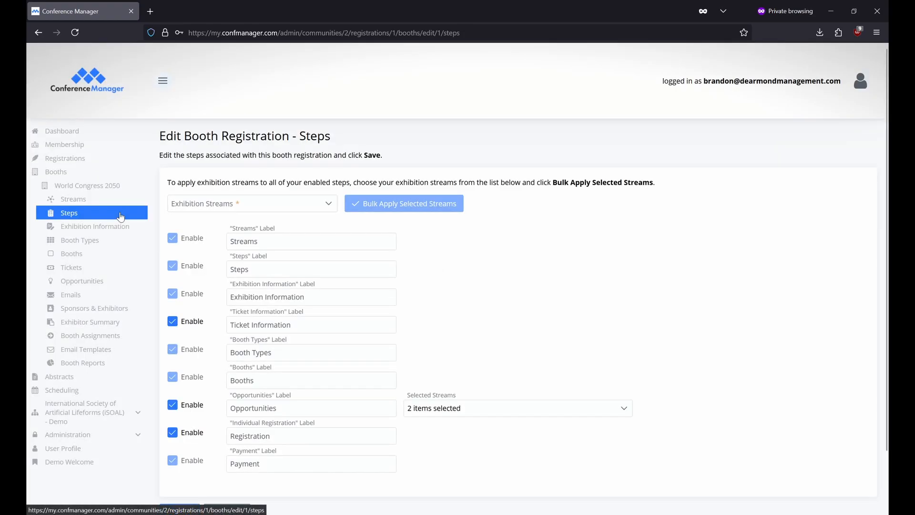
# Open the World Congress 2050 registration's Membership Pricing ticket for editing
pyautogui.click(102, 163)
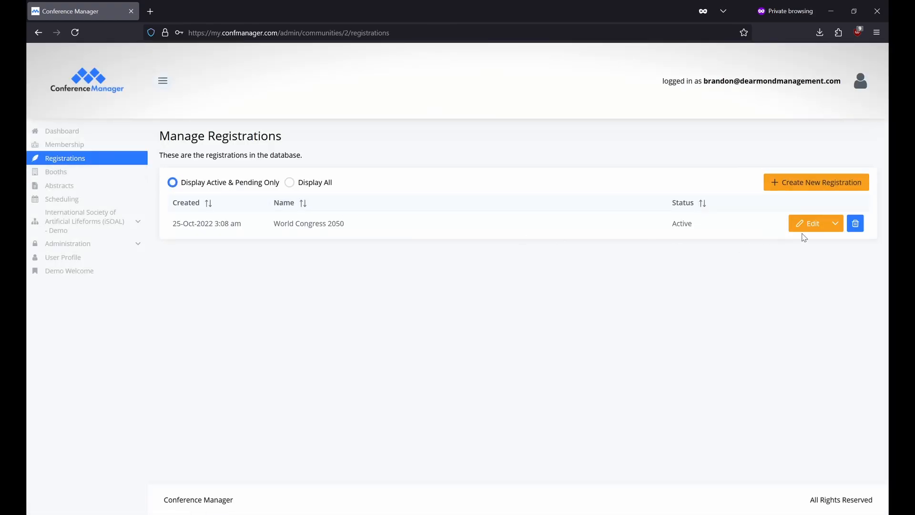
pyautogui.click(803, 234)
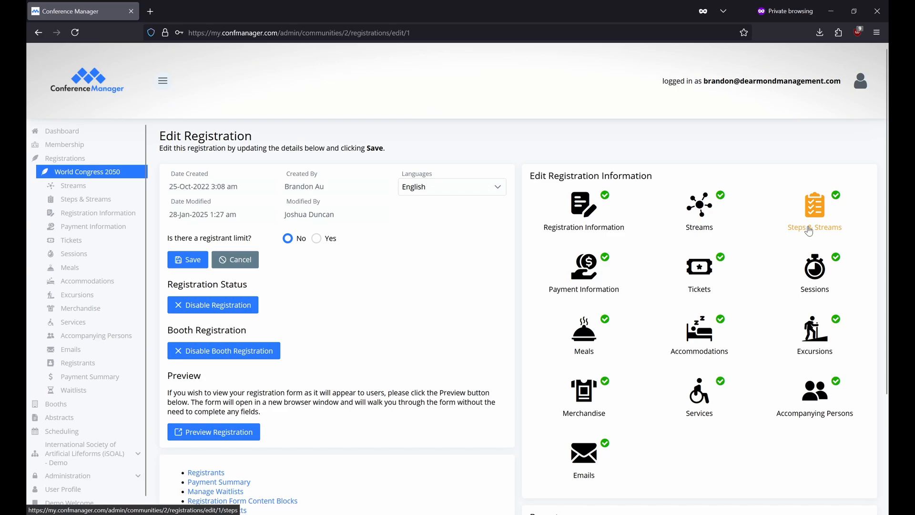
pyautogui.click(713, 285)
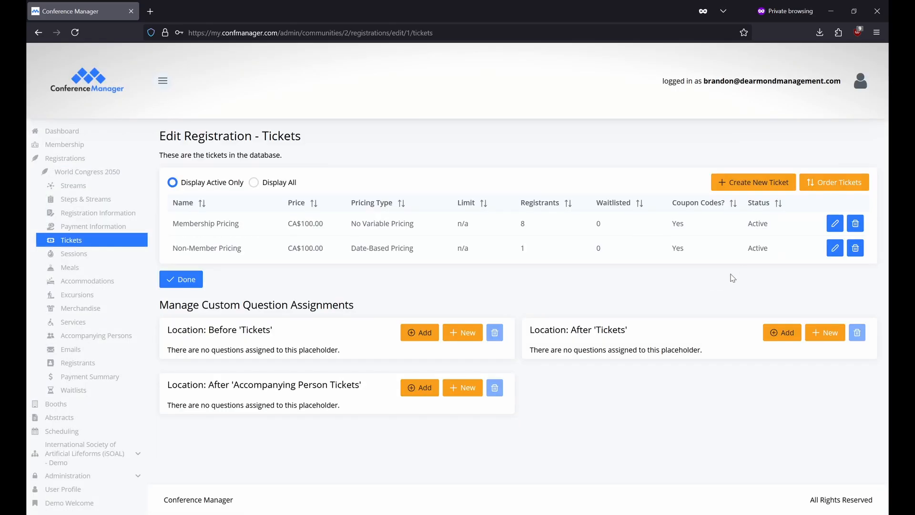
pyautogui.click(830, 225)
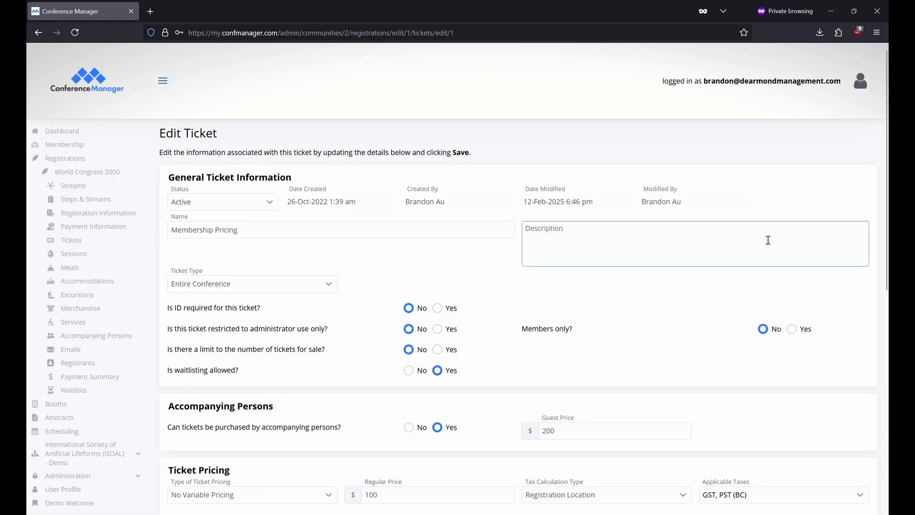
# Highlight the Tier 2 Sponsors and Tier 1 Sponsors stream labels in the ticket's Streams list
pyautogui.scroll(-10, 763, 248)
pyautogui.moveTo(666, 228); pyautogui.dragTo(536, 222)
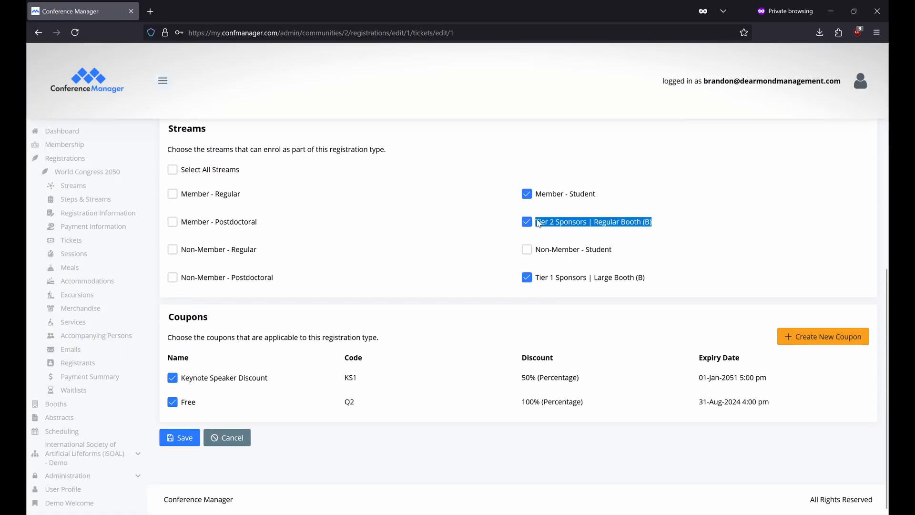
pyautogui.moveTo(662, 279); pyautogui.dragTo(535, 277)
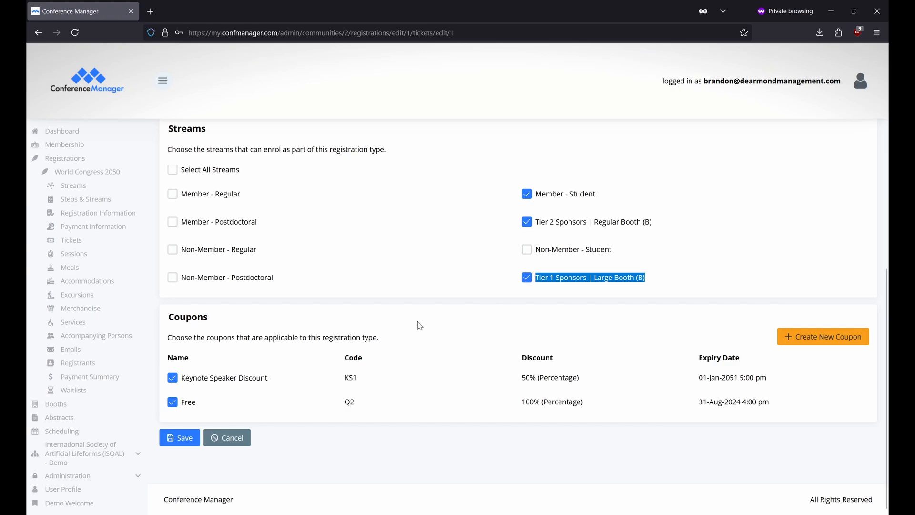
# Open the World Congress 2050 booth form's Sponsors & Exhibitors list of three active exhibitors
pyautogui.click(93, 405)
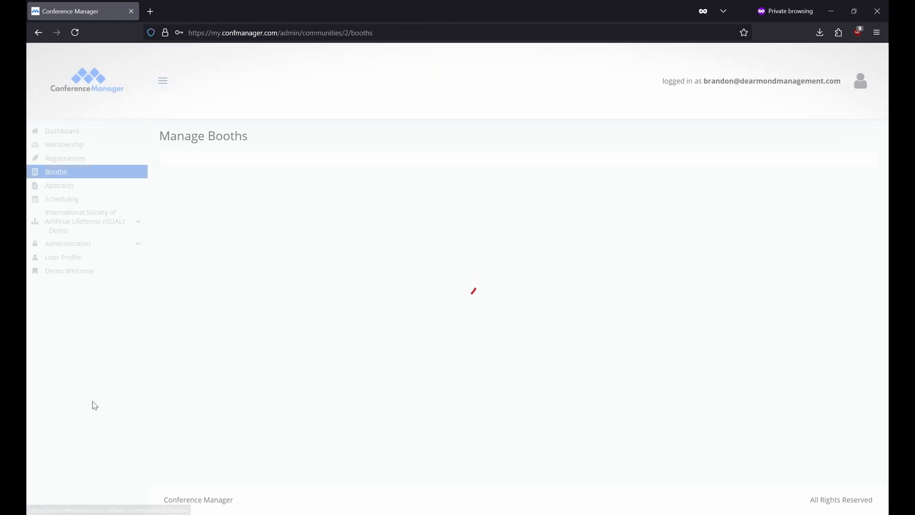
pyautogui.click(857, 211)
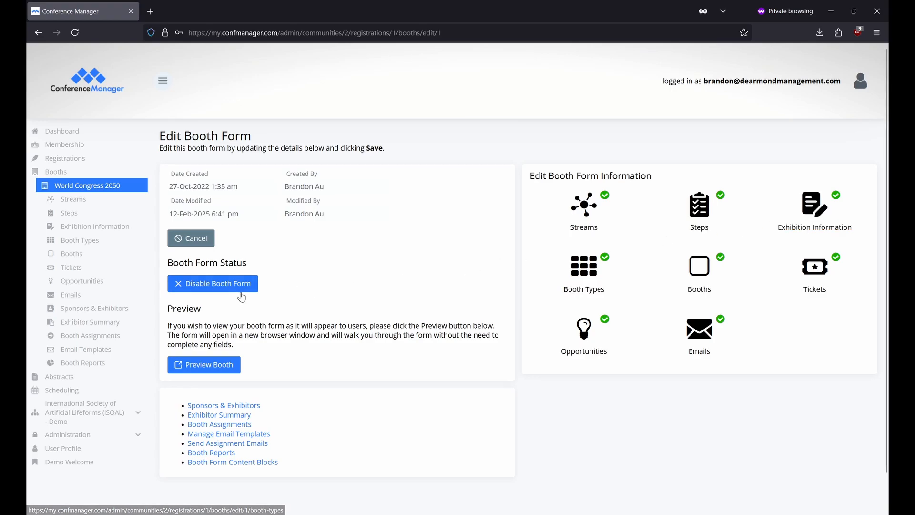
pyautogui.click(132, 313)
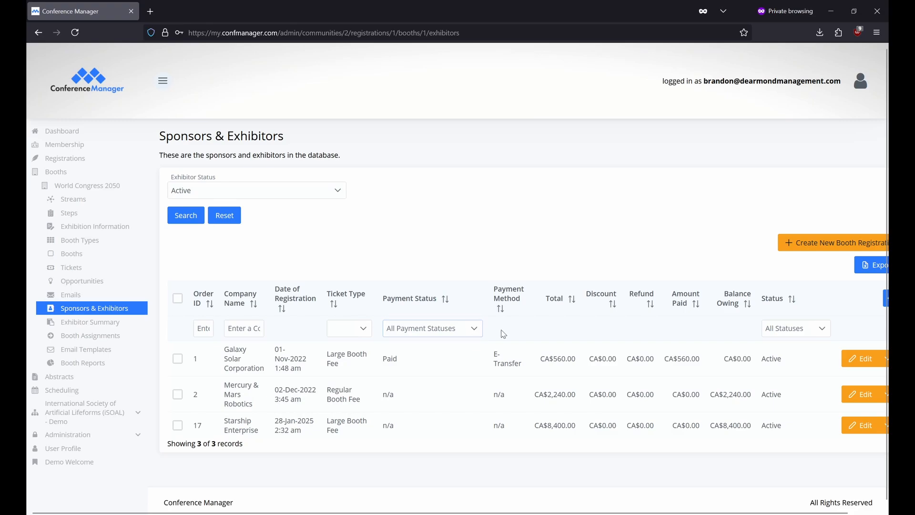
pyautogui.hscroll(1, 503, 333)
pyautogui.click(868, 299)
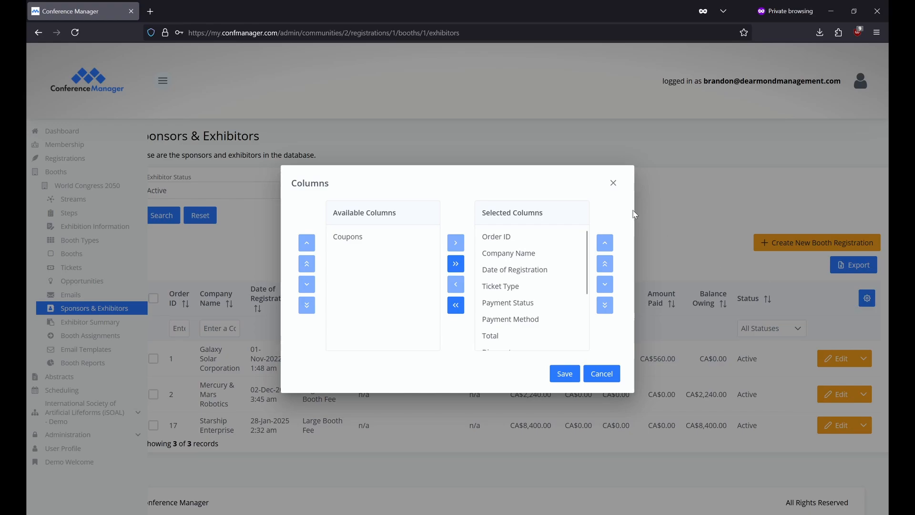
pyautogui.click(614, 183)
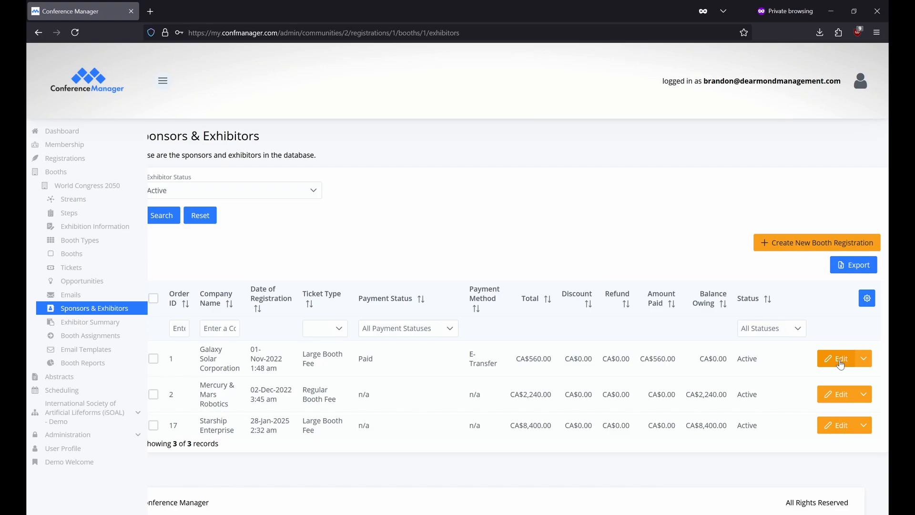
# Show the action menu for Galaxy Solar Corporation's exhibitor registration
pyautogui.click(865, 359)
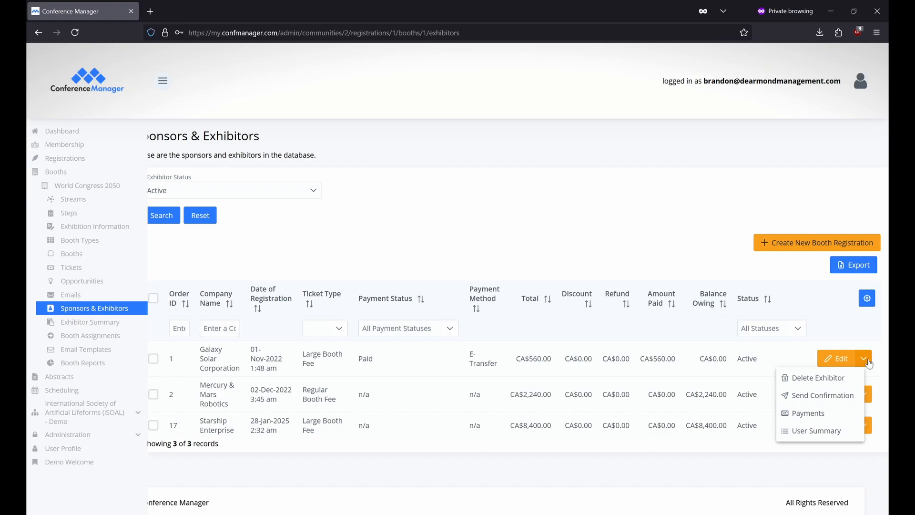
# Review Galaxy Solar Corporation's user summary and booth purchase actions, then view the Exhibitor Summary
pyautogui.click(852, 432)
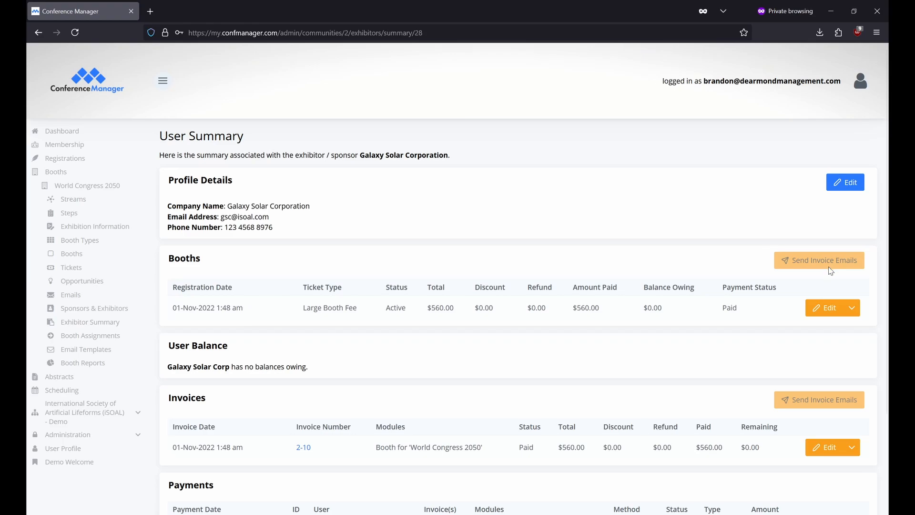
pyautogui.click(853, 309)
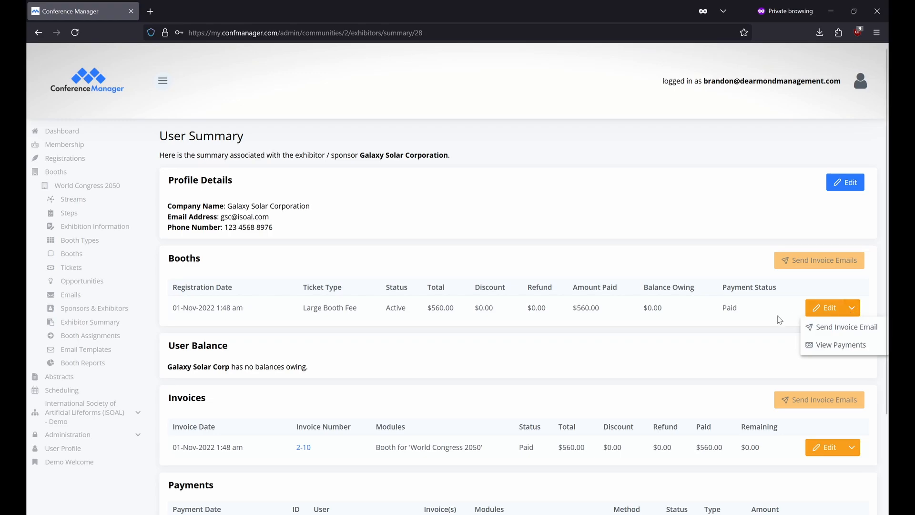
pyautogui.click(135, 325)
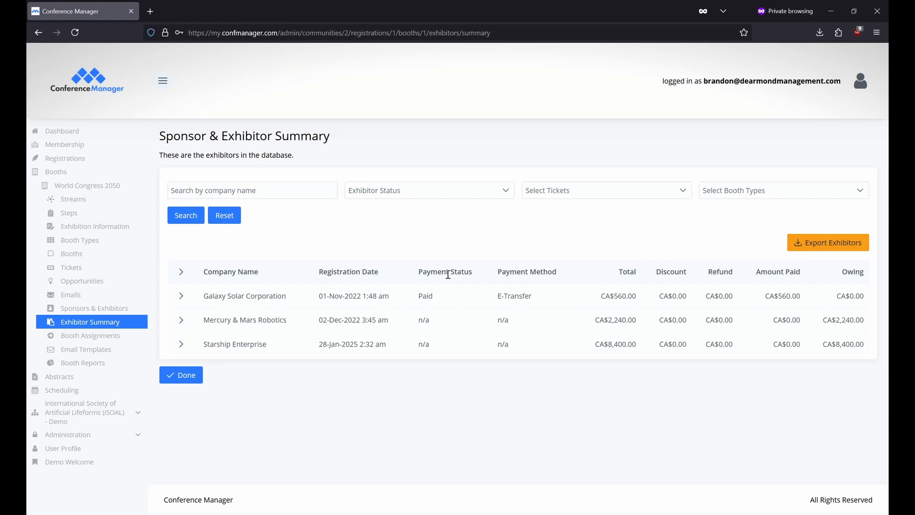
# Expand Galaxy Solar's and Mercury & Mars Robotics' booth details, then view Booth Assignments
pyautogui.click(181, 296)
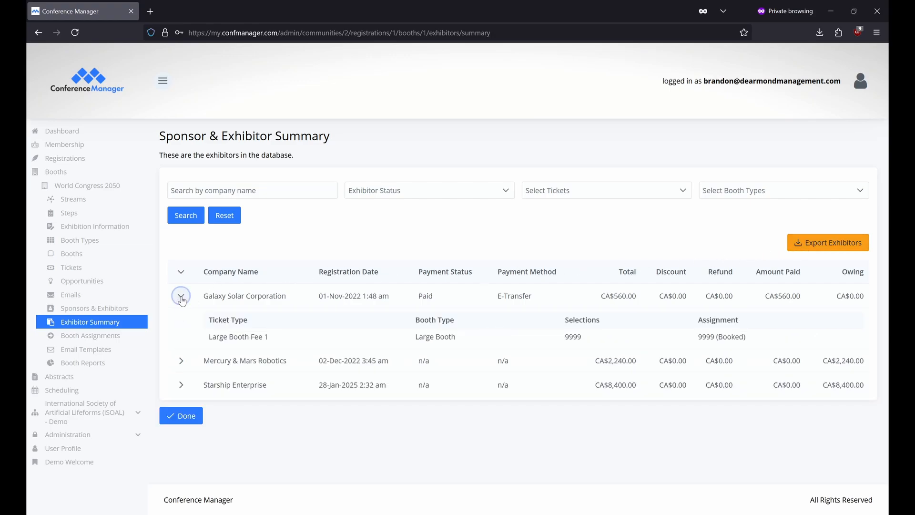
pyautogui.click(183, 362)
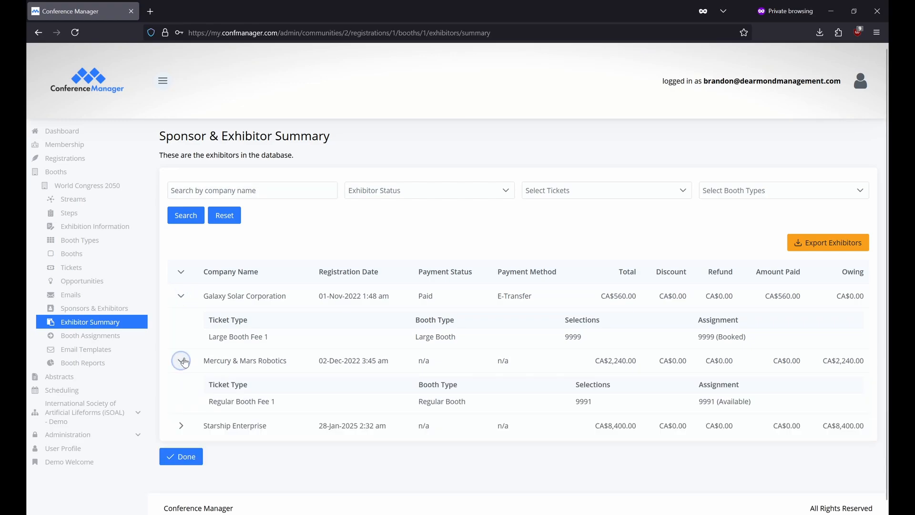
pyautogui.click(124, 337)
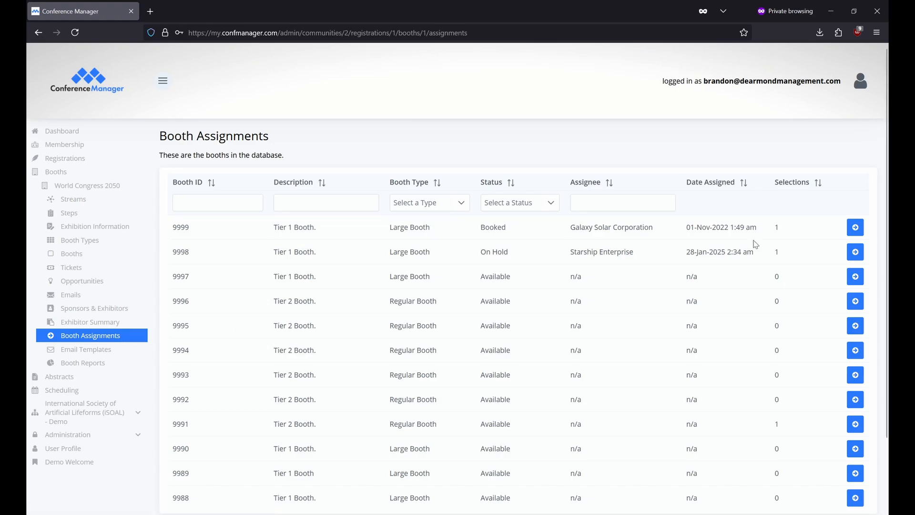
# Open booth 9999's Assign Booth page showing Galaxy Solar Corporation's paid selection
pyautogui.click(856, 227)
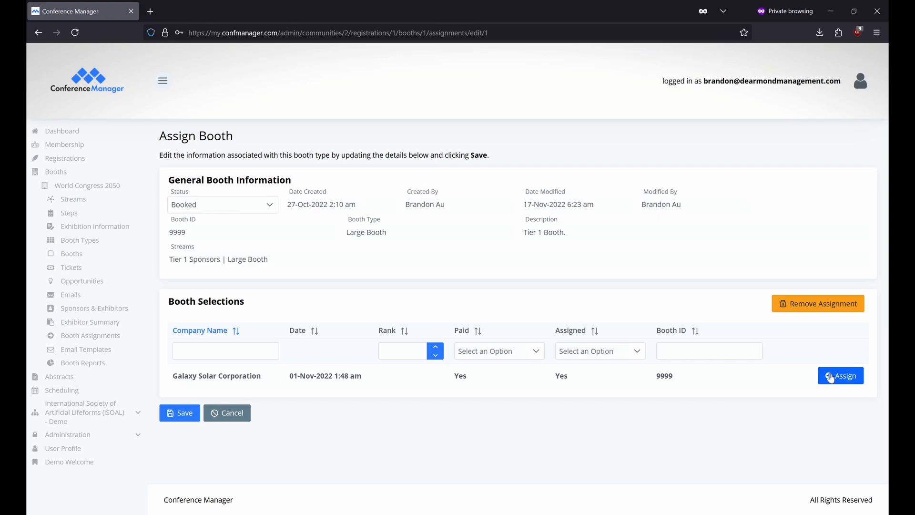
pyautogui.click(141, 349)
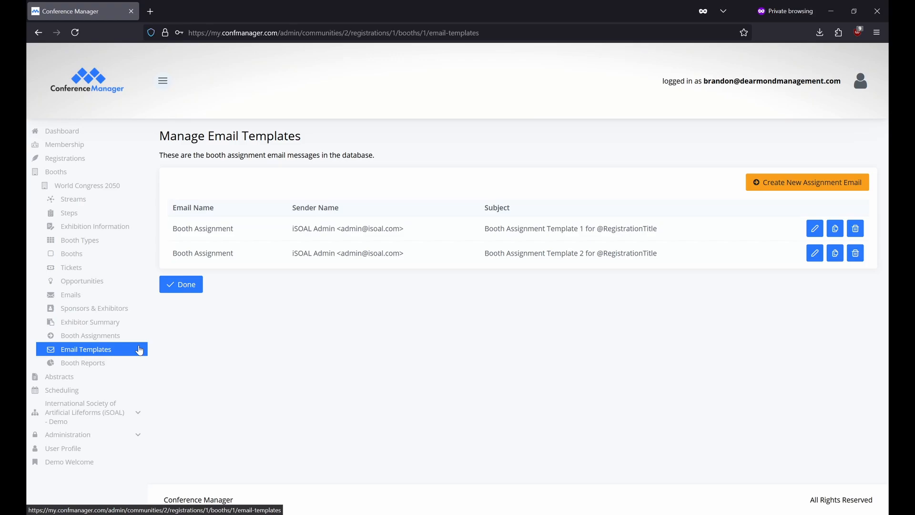
pyautogui.click(808, 185)
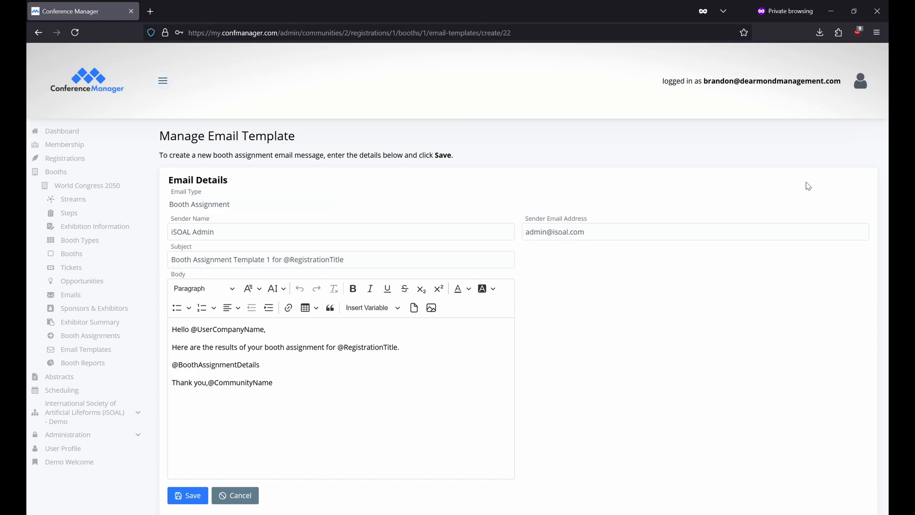
pyautogui.click(267, 259)
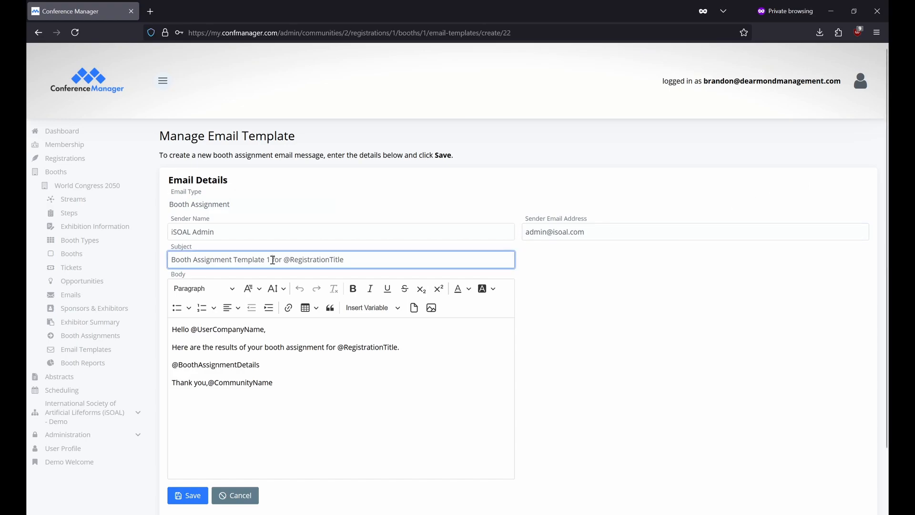
pyautogui.press('BackSpace')
pyautogui.write('3')
pyautogui.click(190, 496)
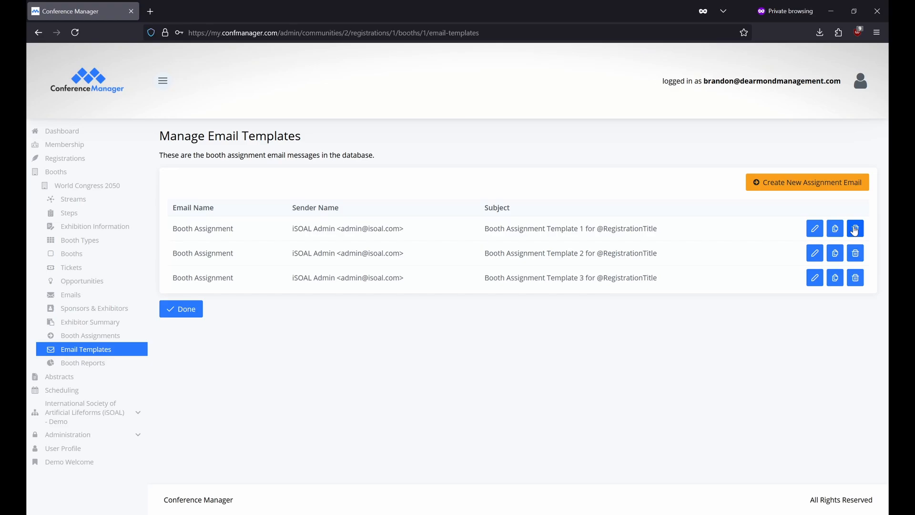
# Pick Galaxy Solar Corporation and Template 1 for assignment emails, then view Booth Reports
pyautogui.click(119, 190)
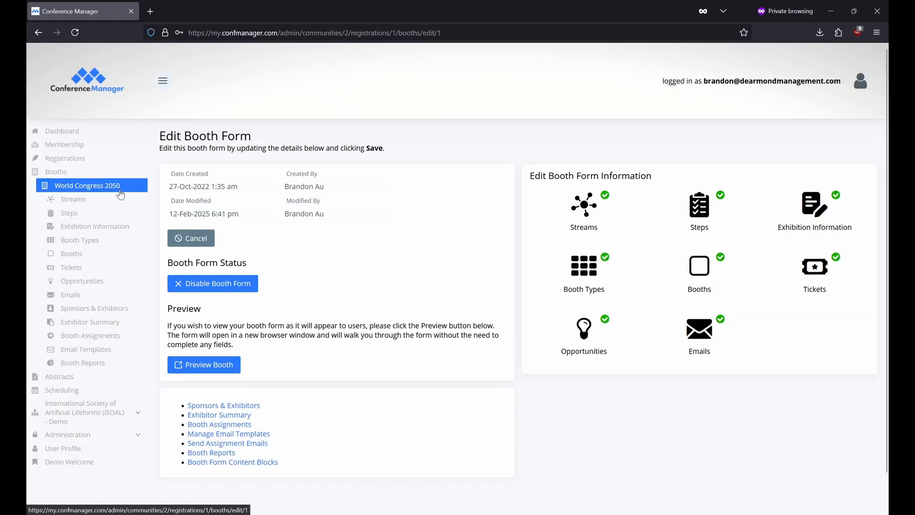
pyautogui.click(258, 447)
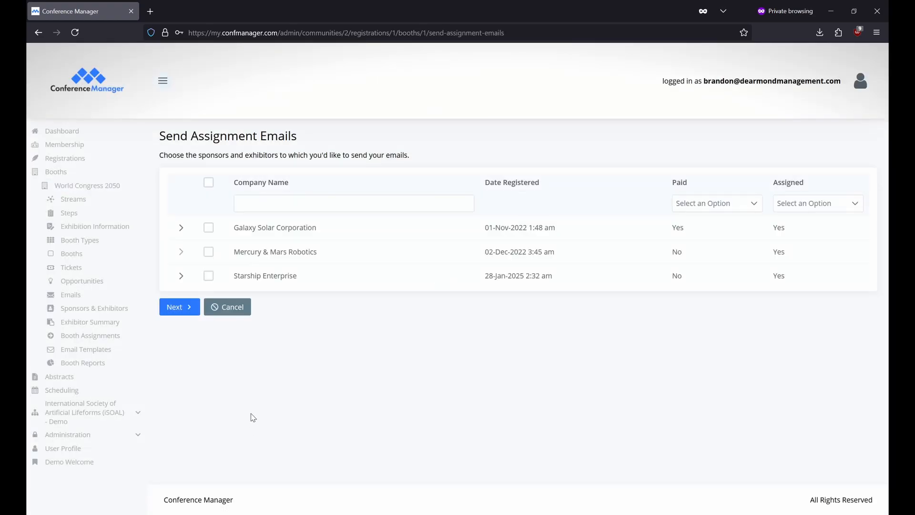
pyautogui.click(208, 228)
pyautogui.click(190, 306)
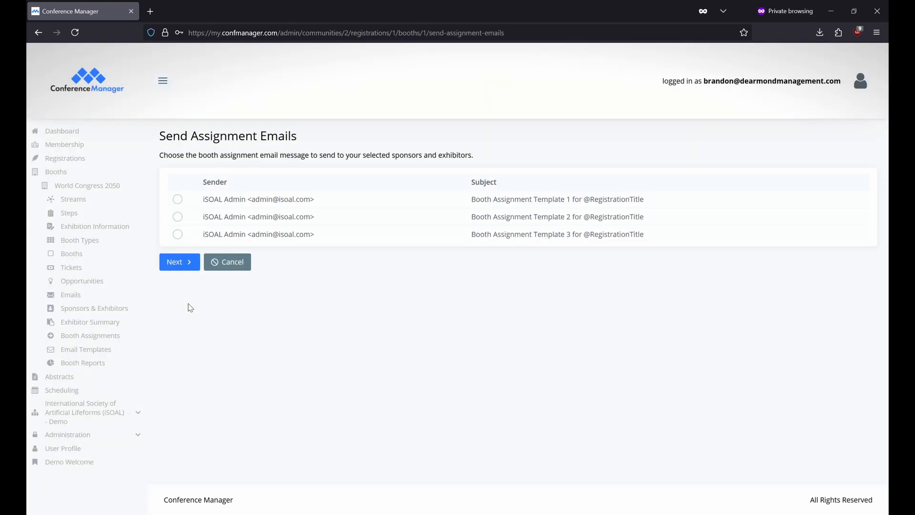
pyautogui.click(175, 201)
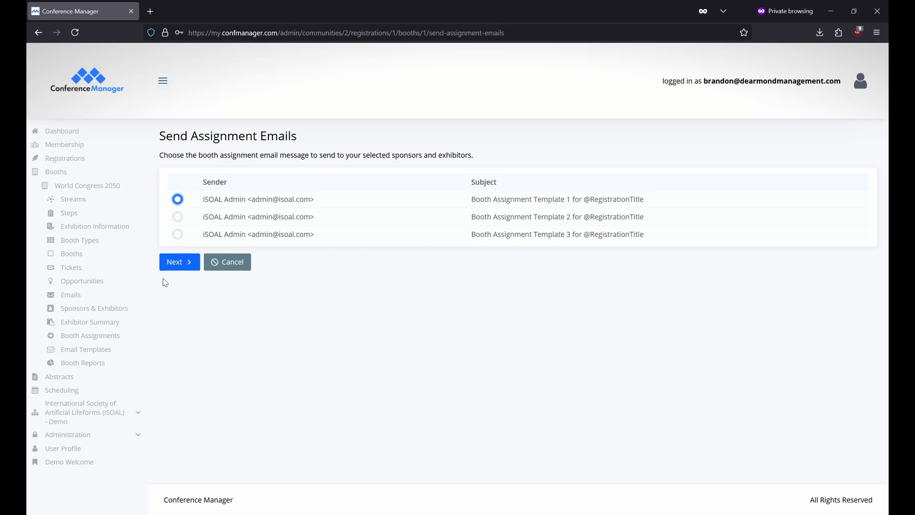
pyautogui.click(98, 363)
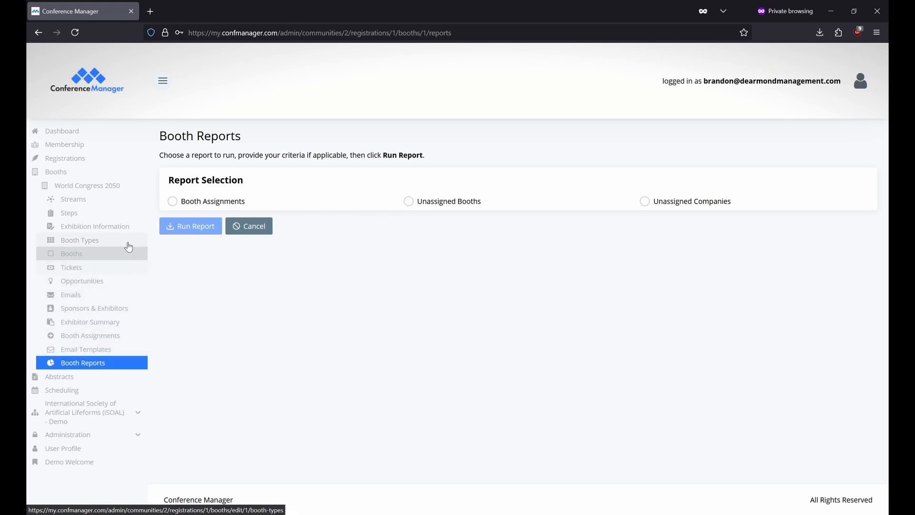
# Go to the World Congress 2050 booth form's Content Blocks list
pyautogui.click(139, 187)
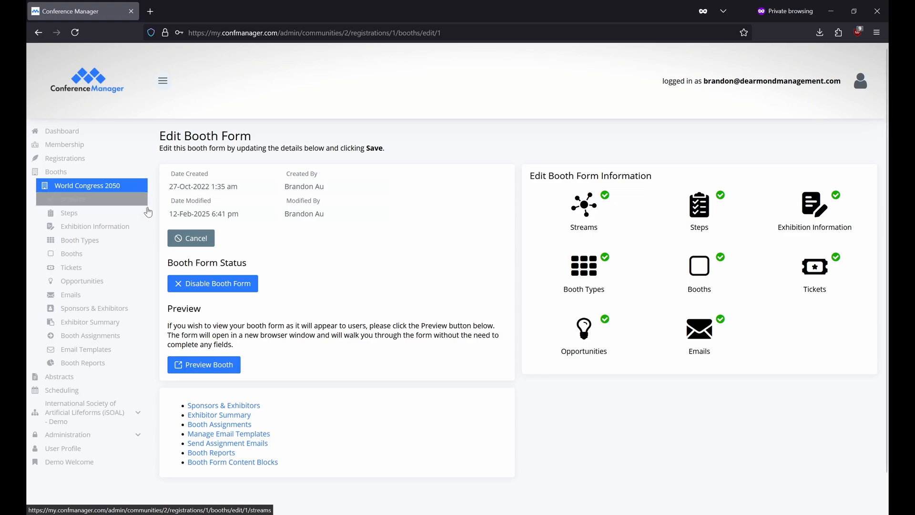
pyautogui.click(273, 467)
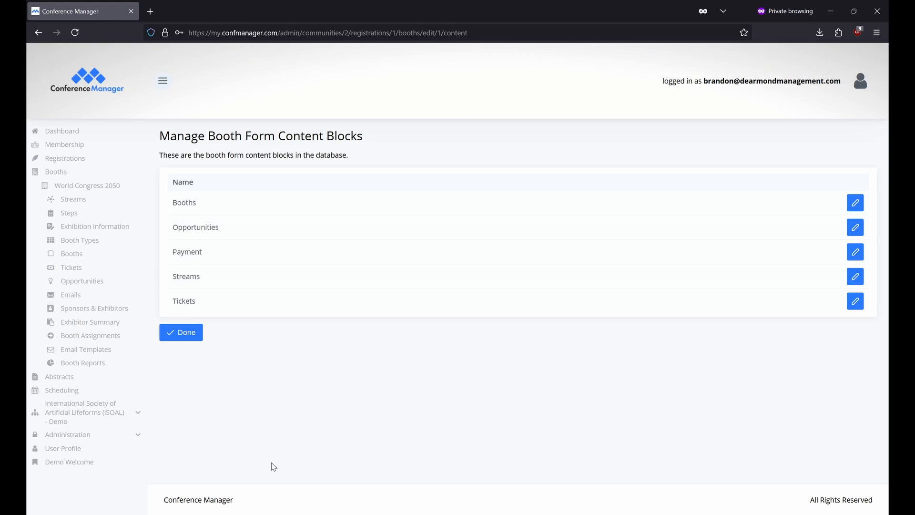
# Inspect the Booths content block editor, then return to the World Congress 2050 booth form
pyautogui.click(853, 202)
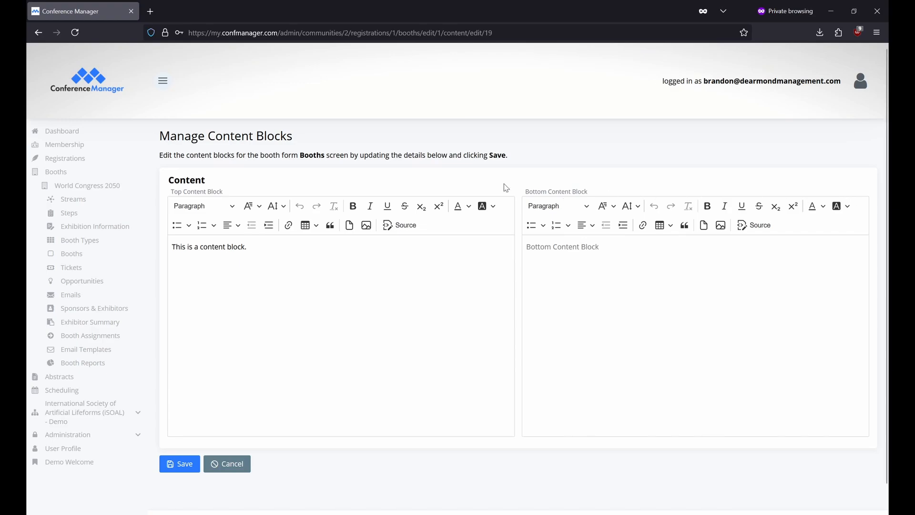
pyautogui.click(137, 190)
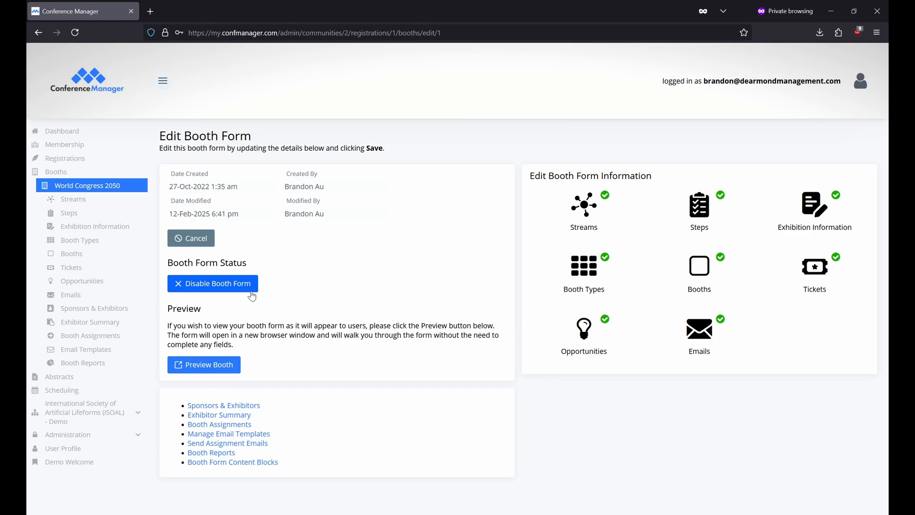
# Preview the booth form in a new tab and choose the Tier 1 Sponsors | Large Booth stream
pyautogui.click(236, 371)
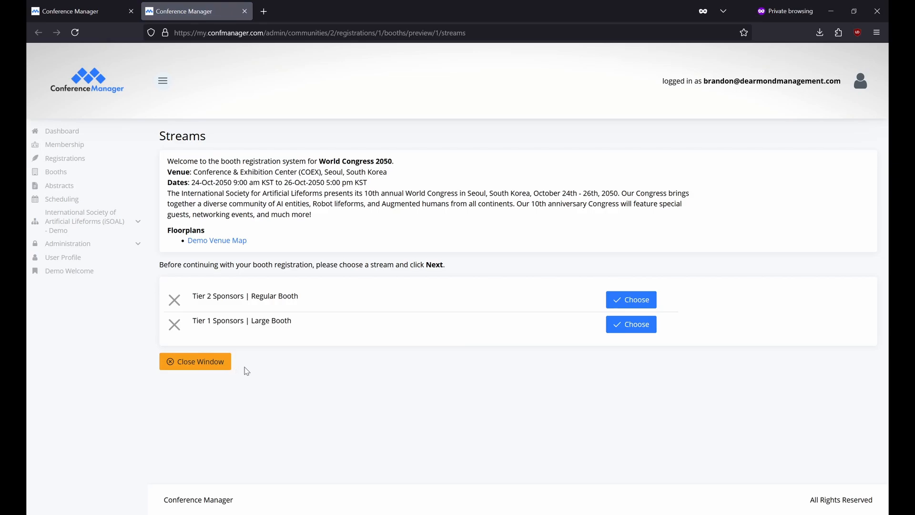
pyautogui.click(615, 326)
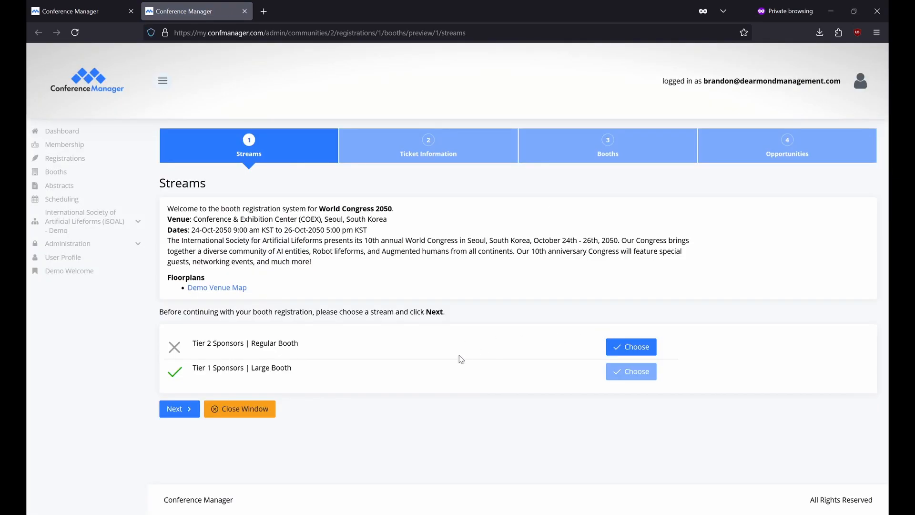
# Add one Large Booth Fee ticket and advance to the Booths step, highlighting its content text
pyautogui.click(180, 409)
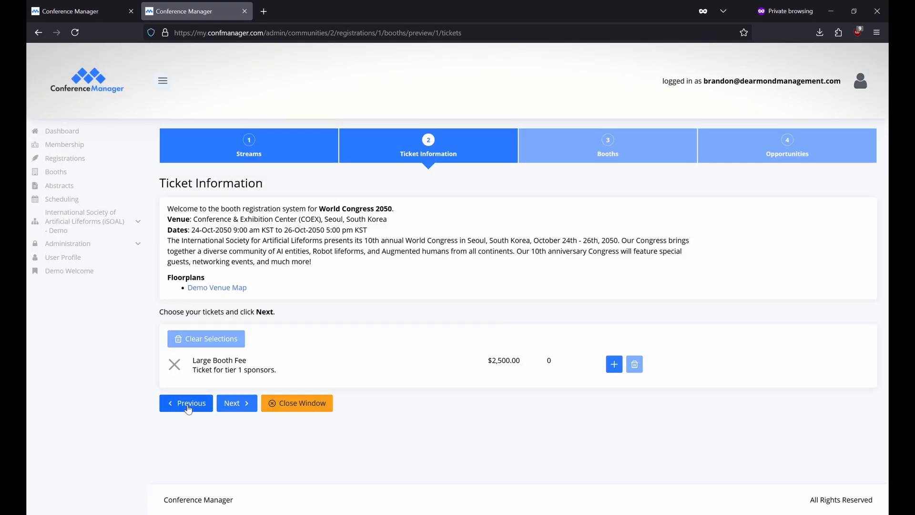
pyautogui.click(614, 364)
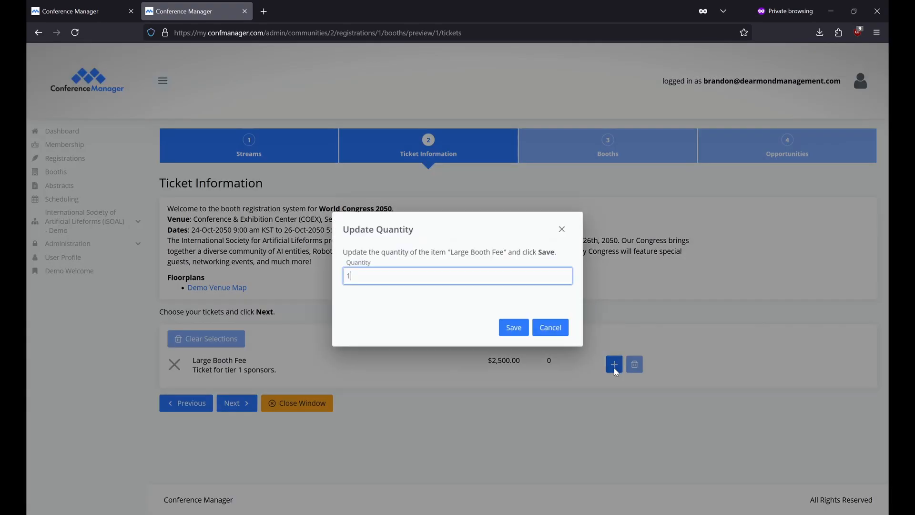
pyautogui.click(512, 327)
pyautogui.click(237, 403)
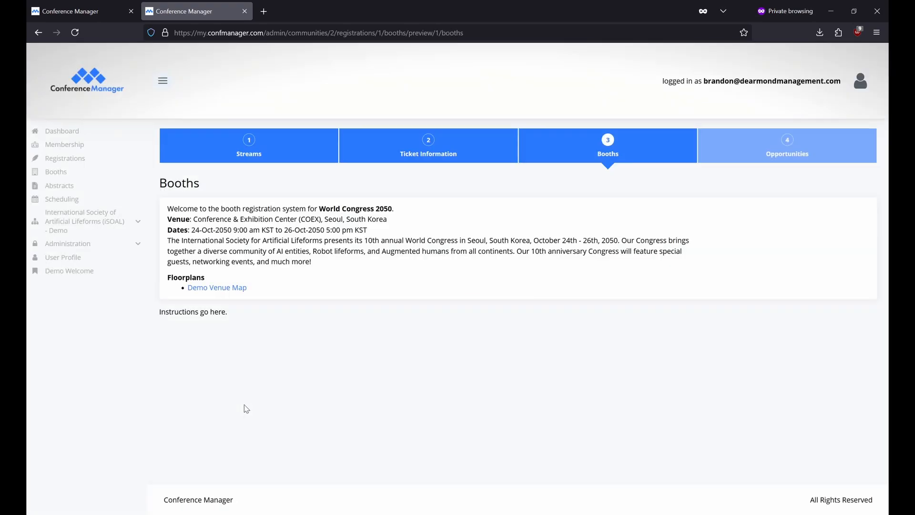
pyautogui.moveTo(163, 340); pyautogui.dragTo(255, 339)
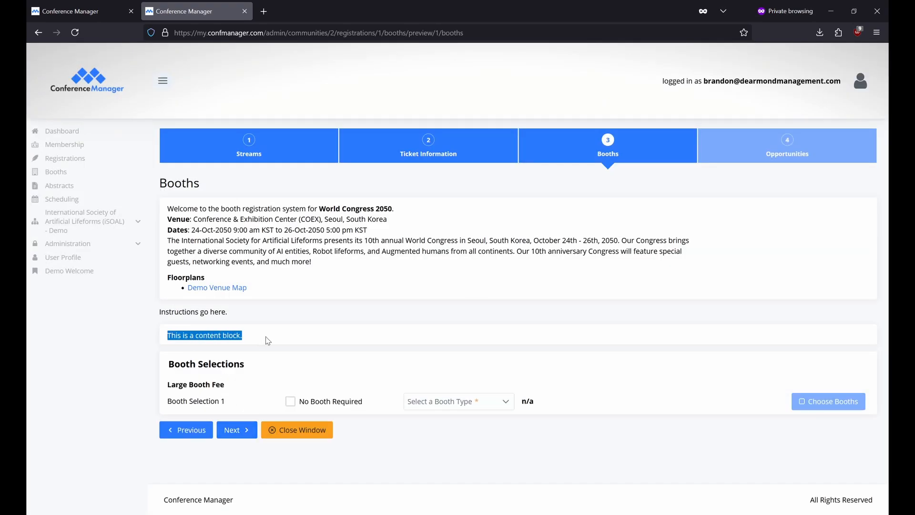
pyautogui.click(276, 339)
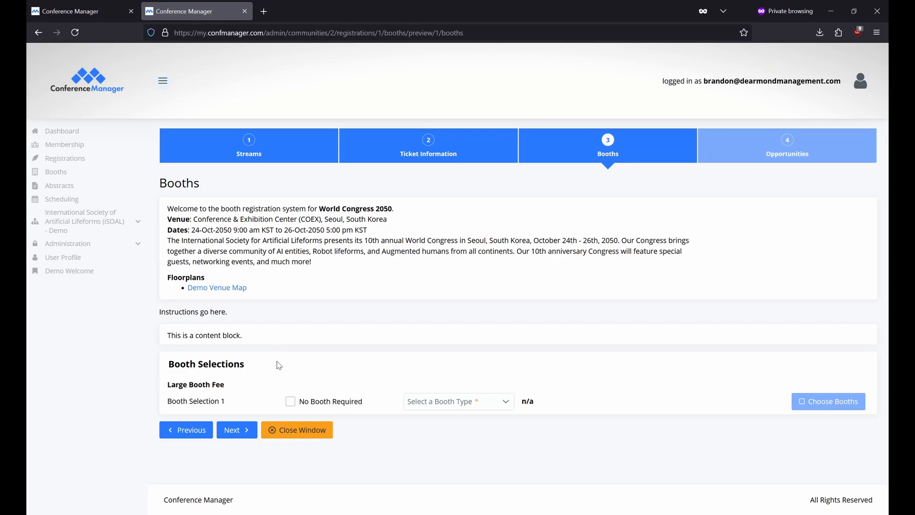
# Pick Large Booth as the booth type, select booths 9990 and 9997, and go to Opportunities
pyautogui.click(474, 403)
pyautogui.click(471, 422)
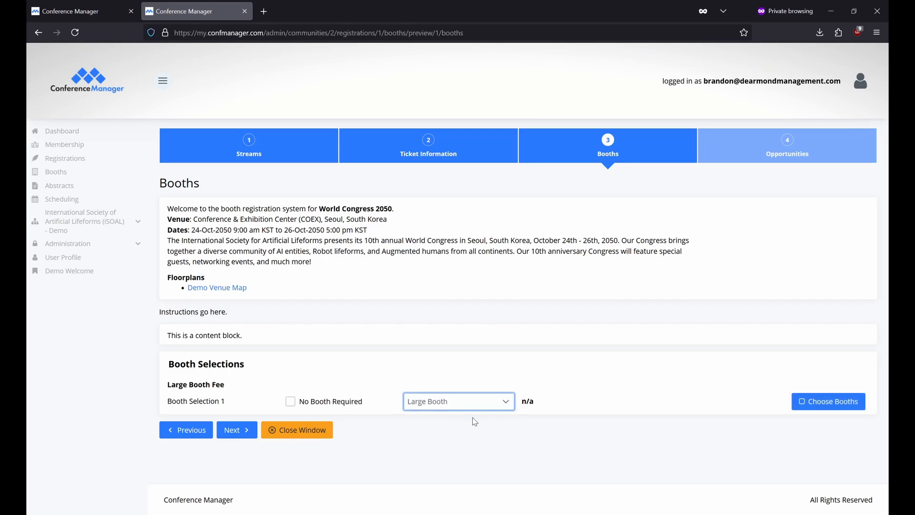
pyautogui.click(801, 403)
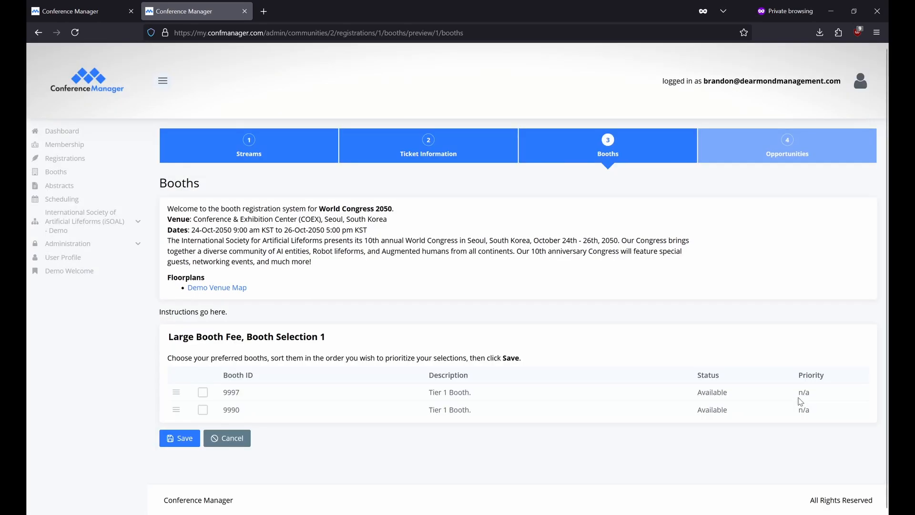
pyautogui.click(204, 412)
pyautogui.click(203, 410)
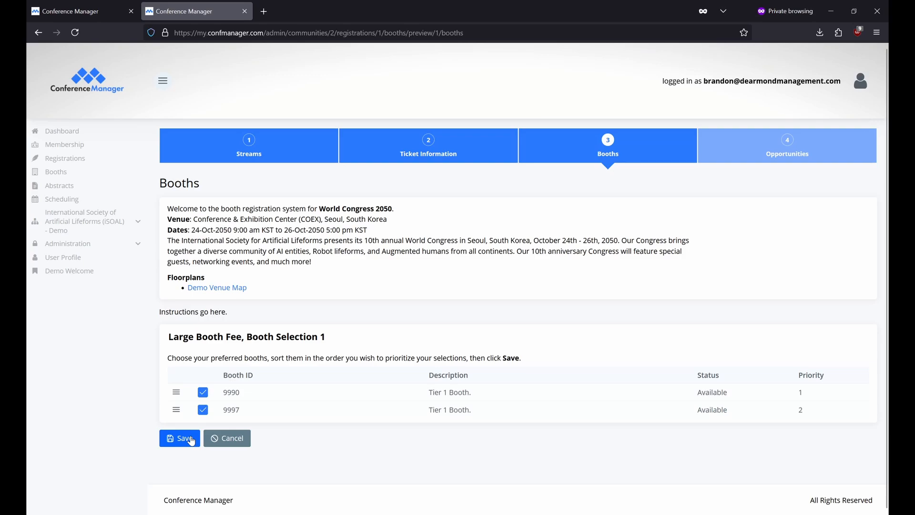
pyautogui.click(180, 438)
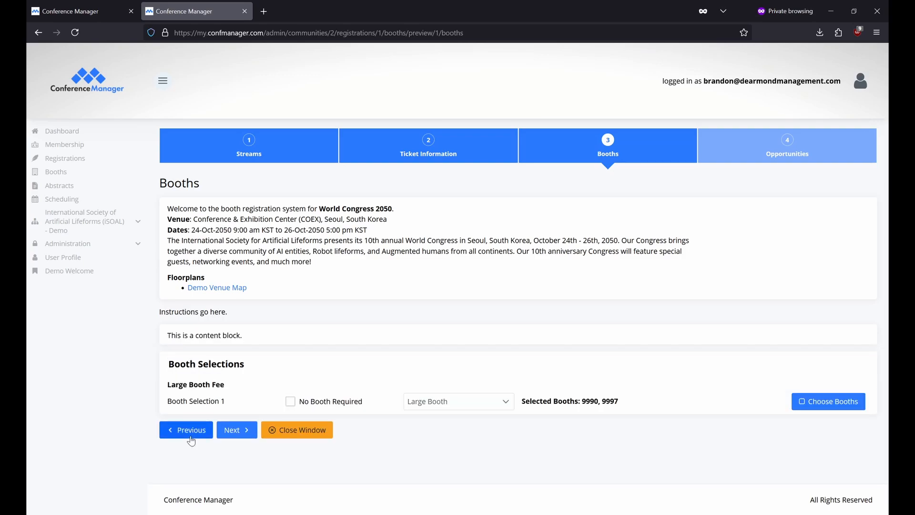
pyautogui.click(237, 431)
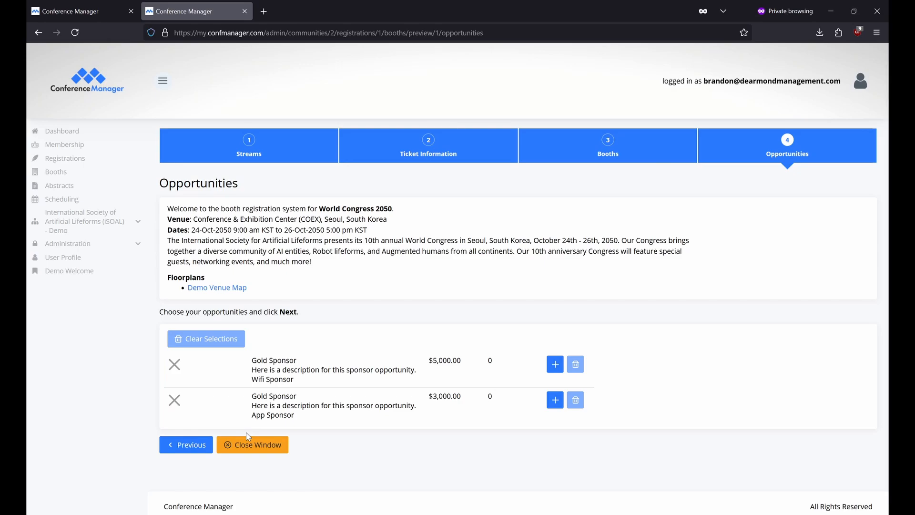
# Add the Wifi and App Gold Sponsor opportunities at quantity 1, then close the preview
pyautogui.click(557, 365)
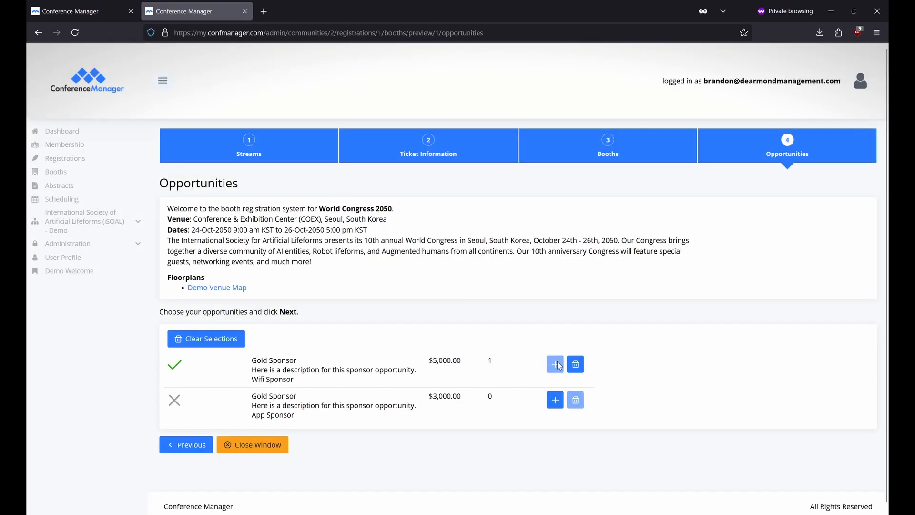
pyautogui.click(555, 400)
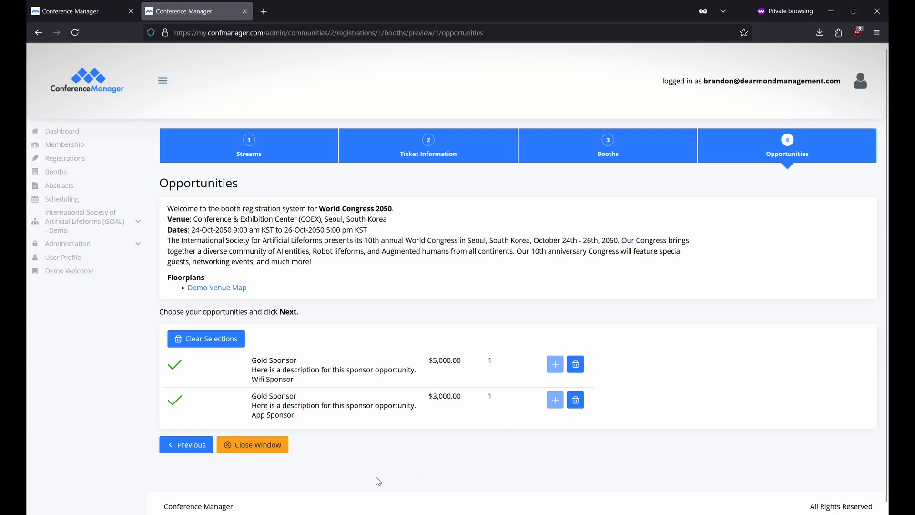
pyautogui.click(271, 448)
pyautogui.click(560, 307)
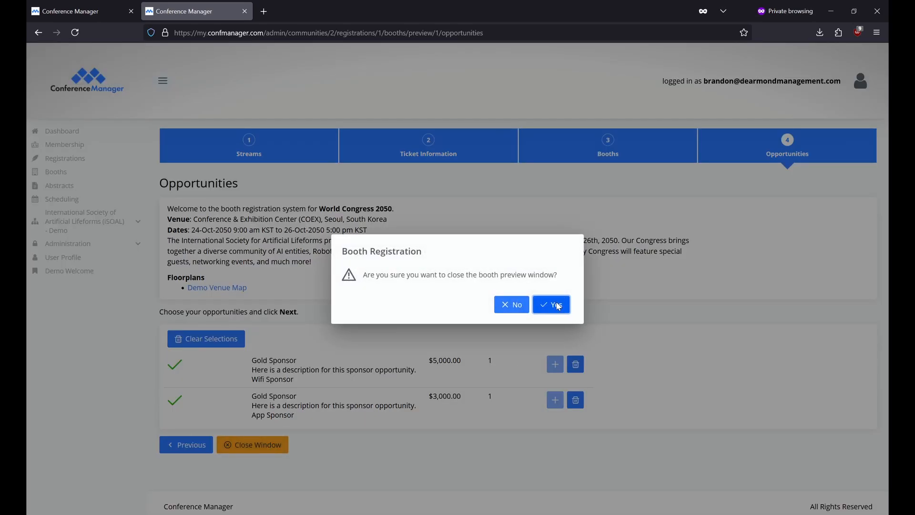